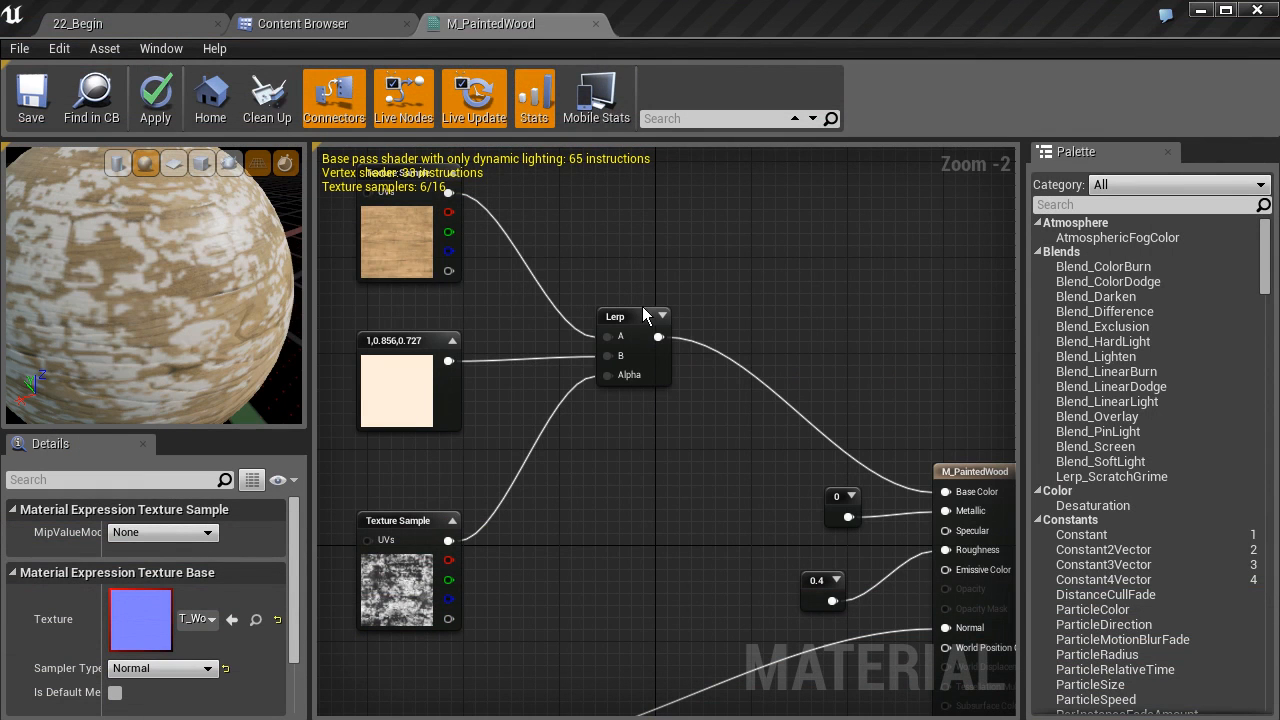
pyautogui.click(635, 212)
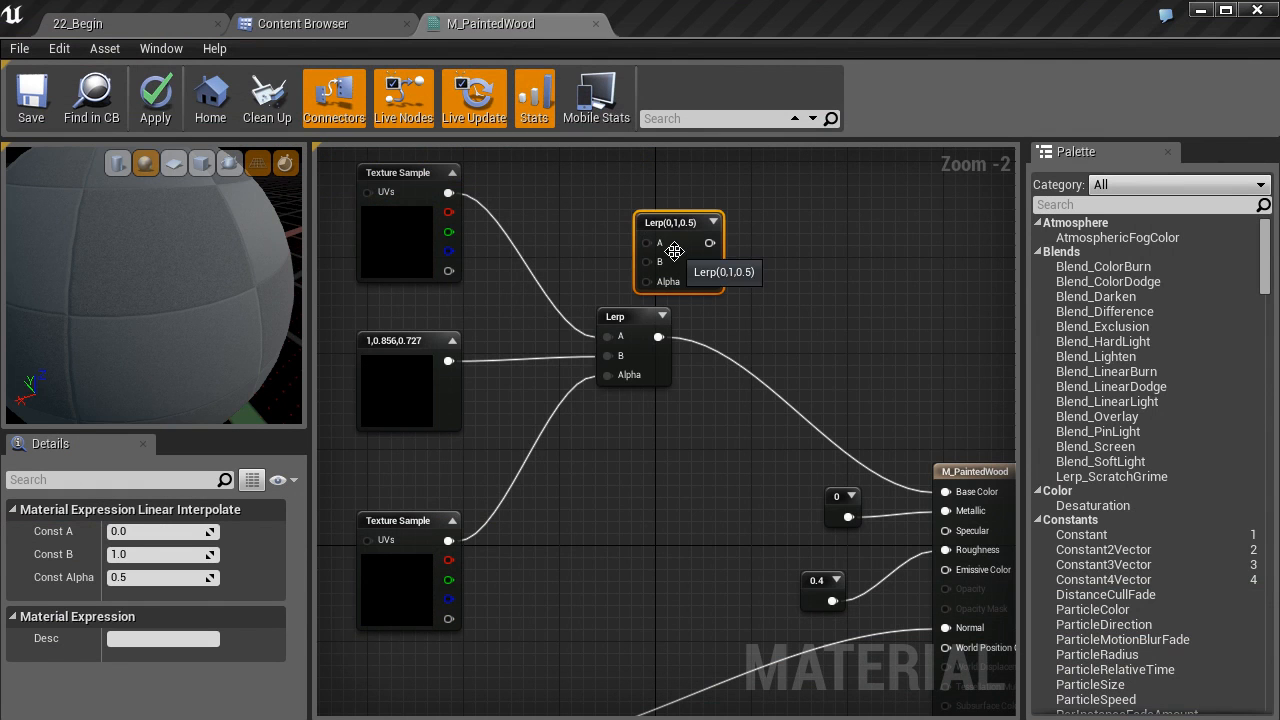
pyautogui.press('Delete')
# Place a Texture Sample using the T_CrackedPaint_N normal map below the existing normal texture sample
pyautogui.moveTo(702, 287); pyautogui.dragTo(707, 282, button='right')
pyautogui.moveTo(725, 561); pyautogui.dragTo(705, 259, button='right')
pyautogui.moveTo(680, 375); pyautogui.dragTo(708, 319, button='right')
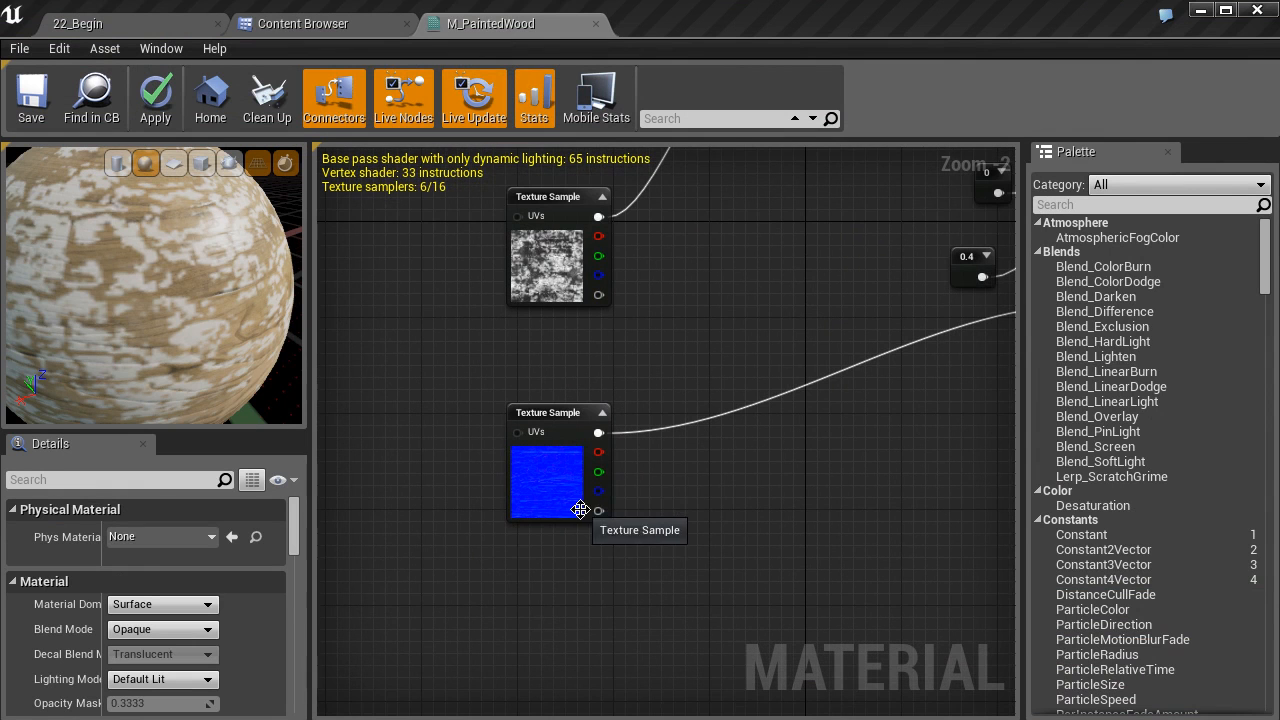
pyautogui.moveTo(580, 510); pyautogui.dragTo(588, 454, button='right')
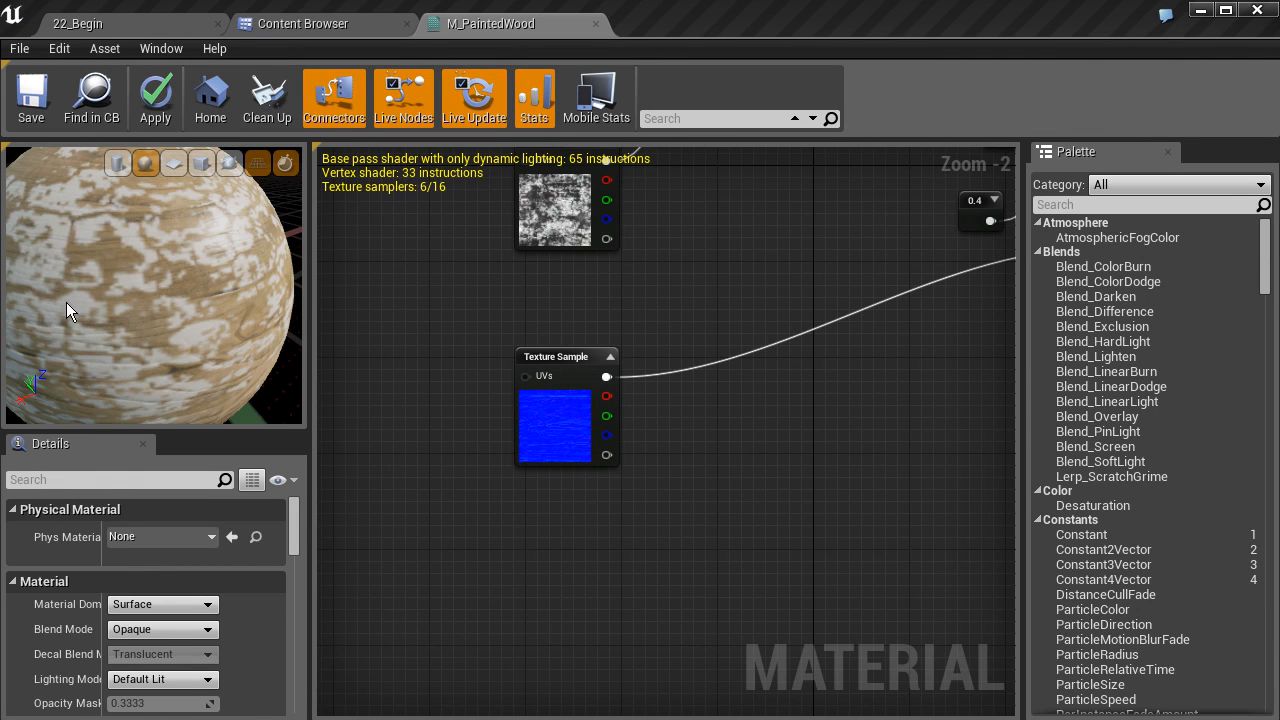
pyautogui.click(296, 24)
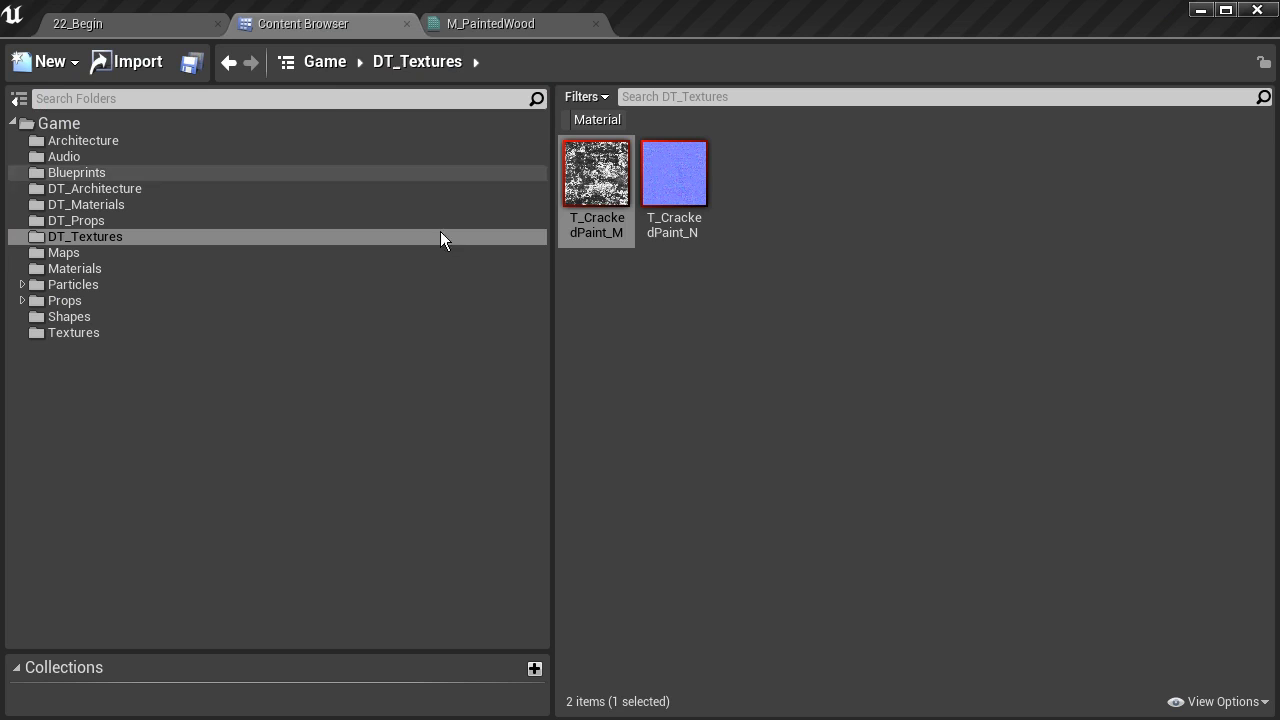
pyautogui.click(669, 183)
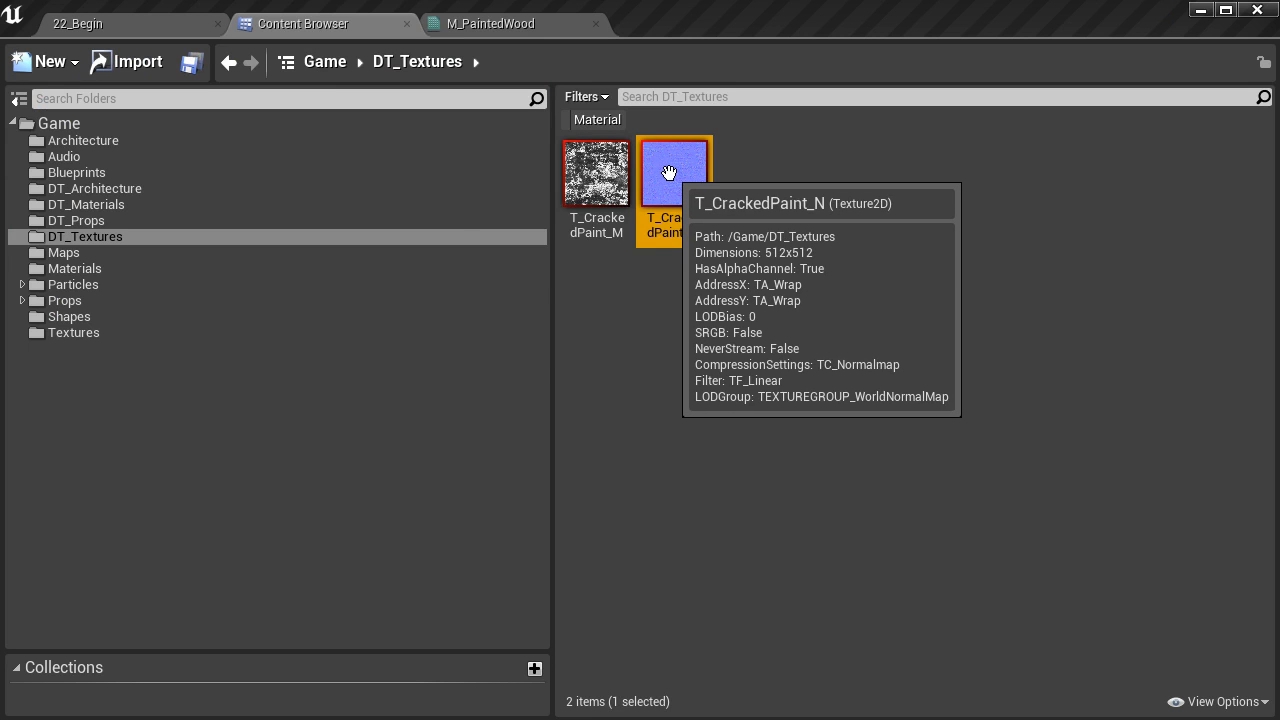
pyautogui.click(504, 26)
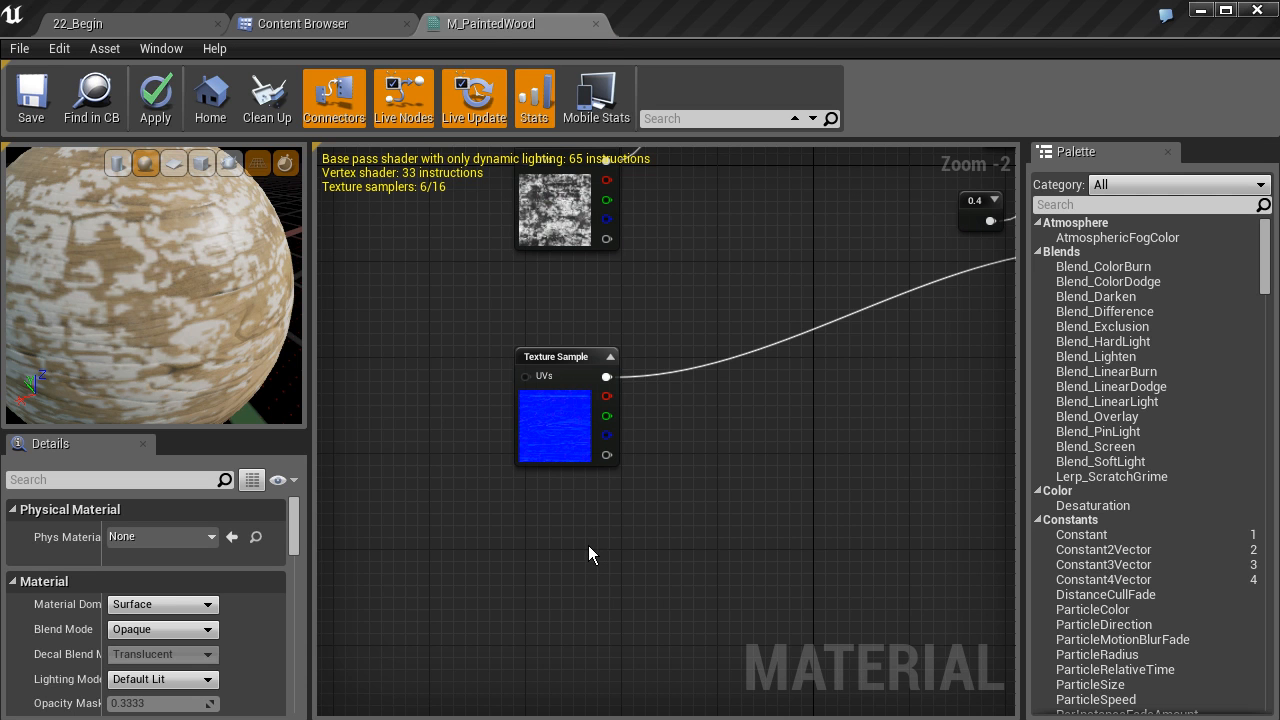
pyautogui.click(555, 555)
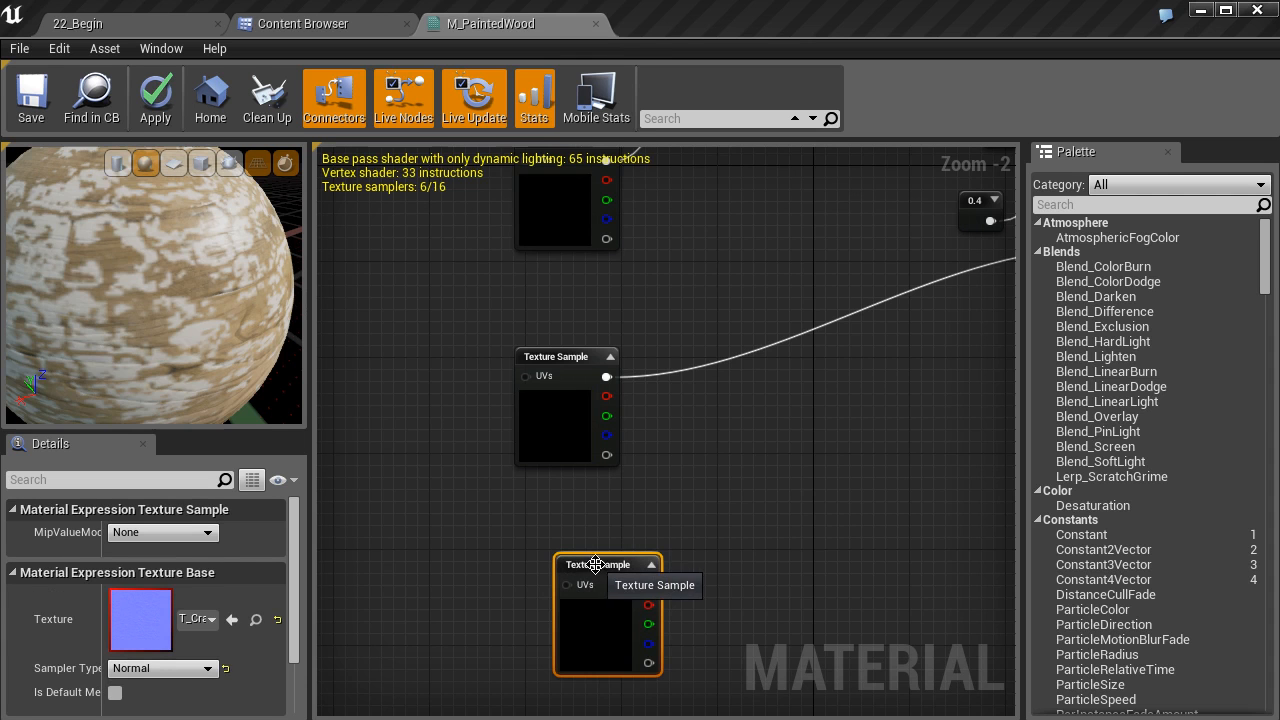
pyautogui.moveTo(598, 565); pyautogui.dragTo(555, 540)
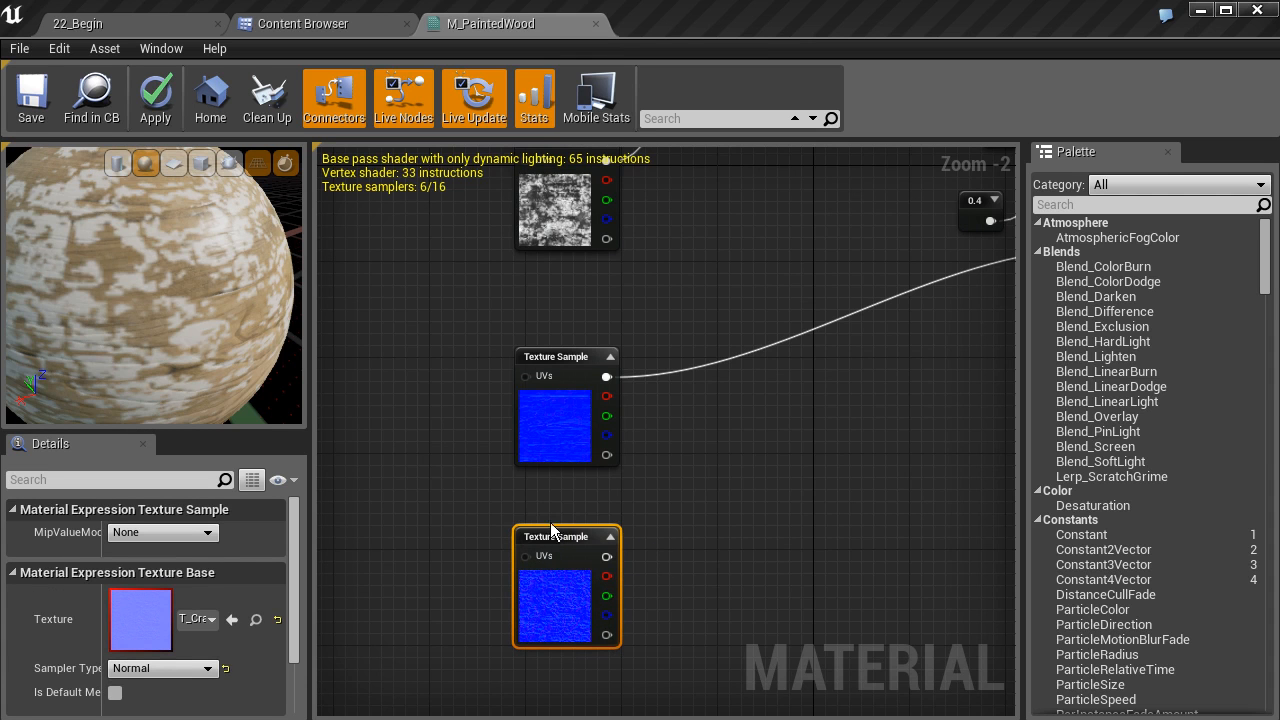
# Add a ComponentMask node masking R and G, and feed the new cracked paint texture's RGB output into it
pyautogui.moveTo(714, 514); pyautogui.dragTo(637, 456, button='right')
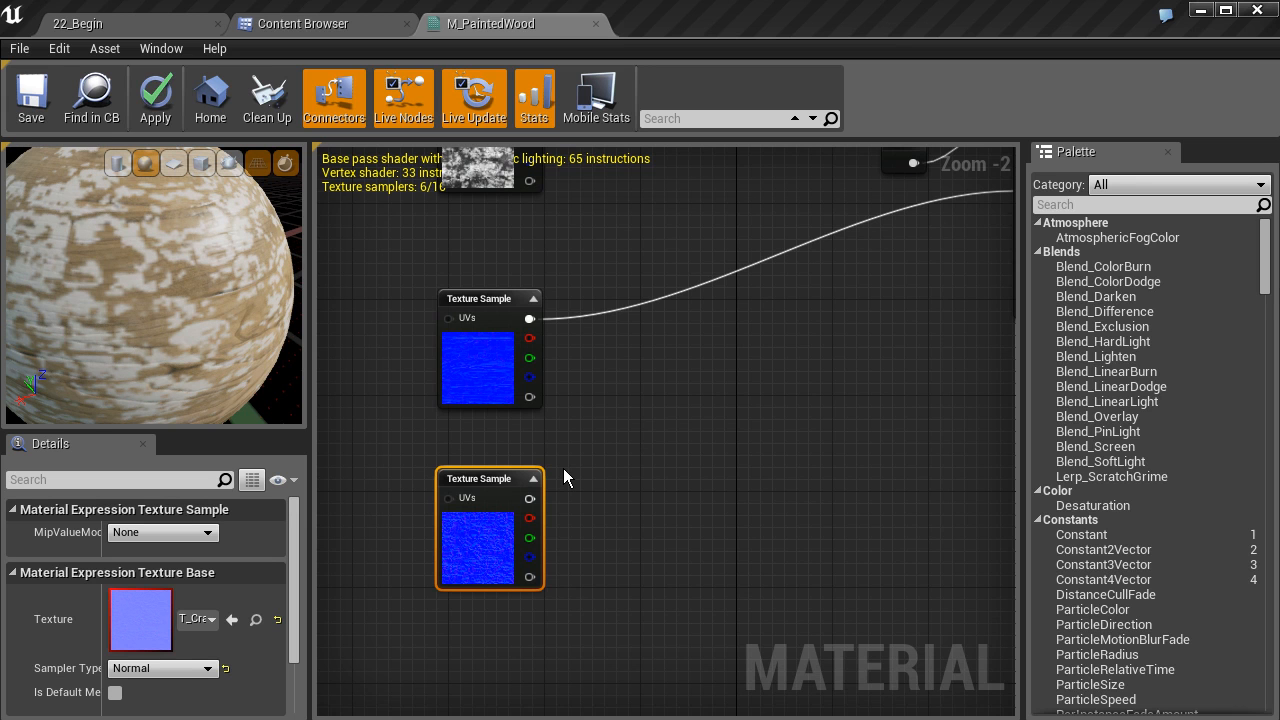
pyautogui.scroll(2, 465, 550)
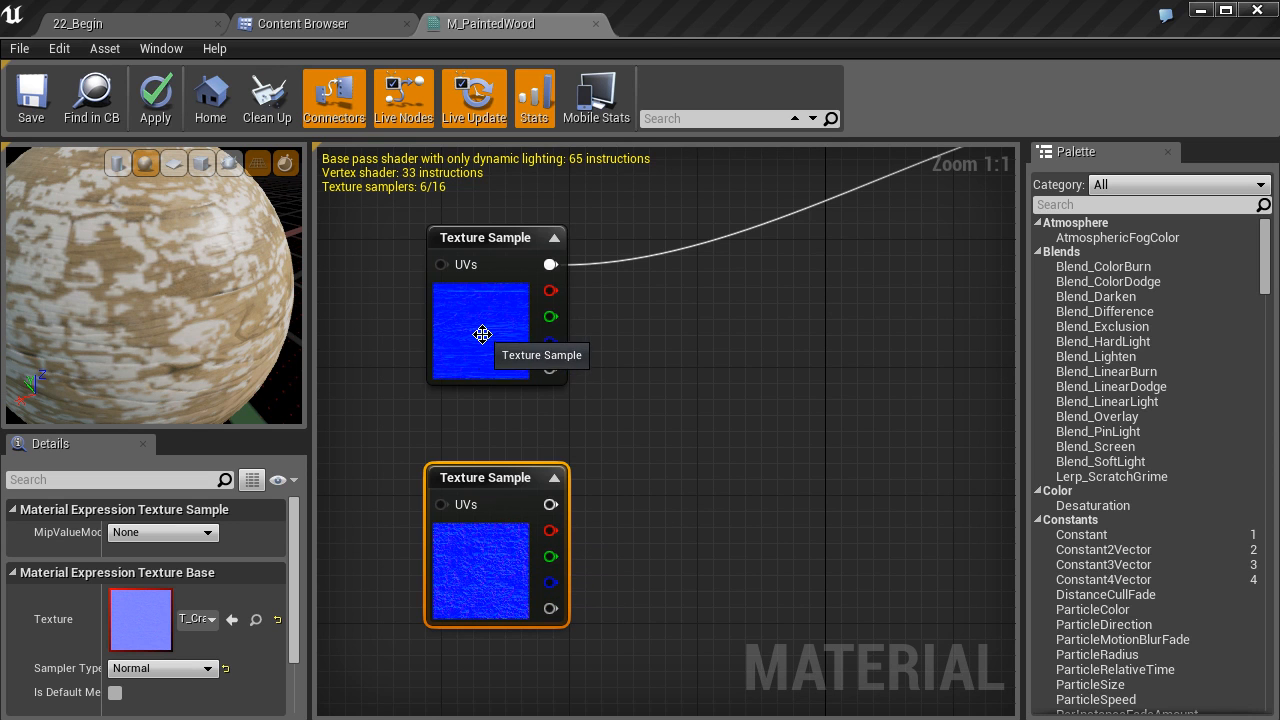
pyautogui.moveTo(511, 428); pyautogui.dragTo(454, 360, button='right')
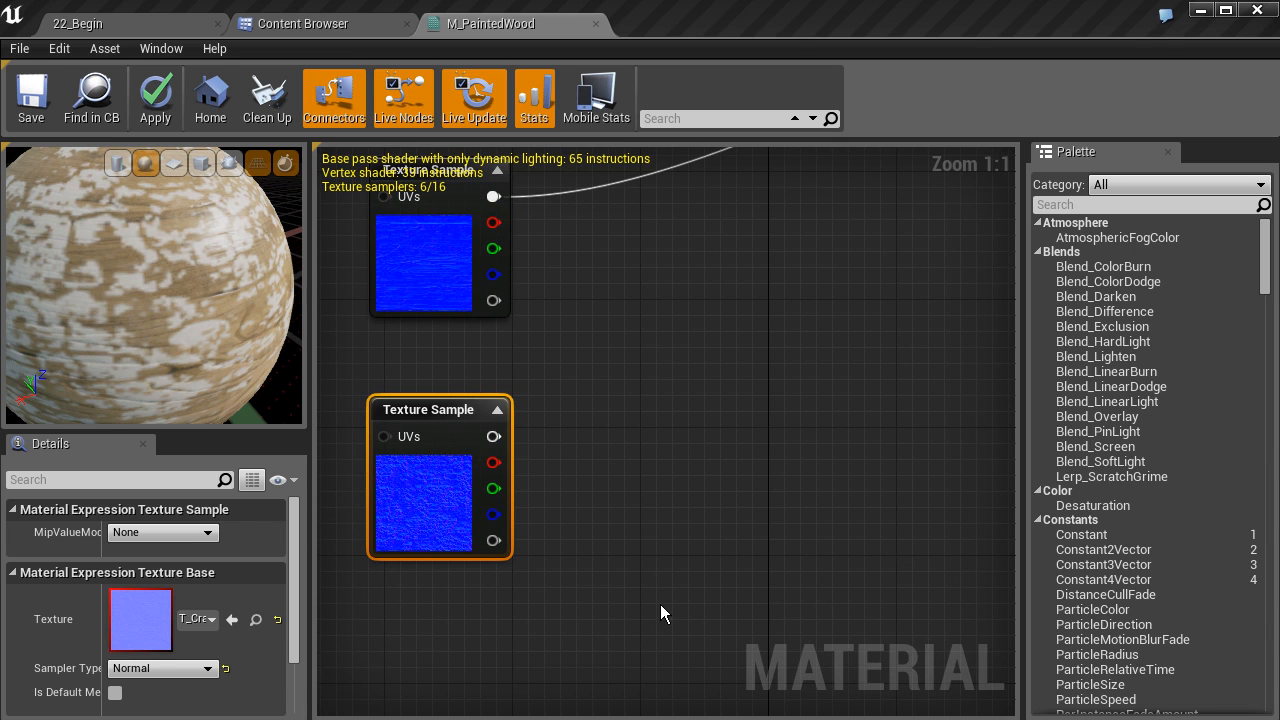
pyautogui.rightClick(644, 627)
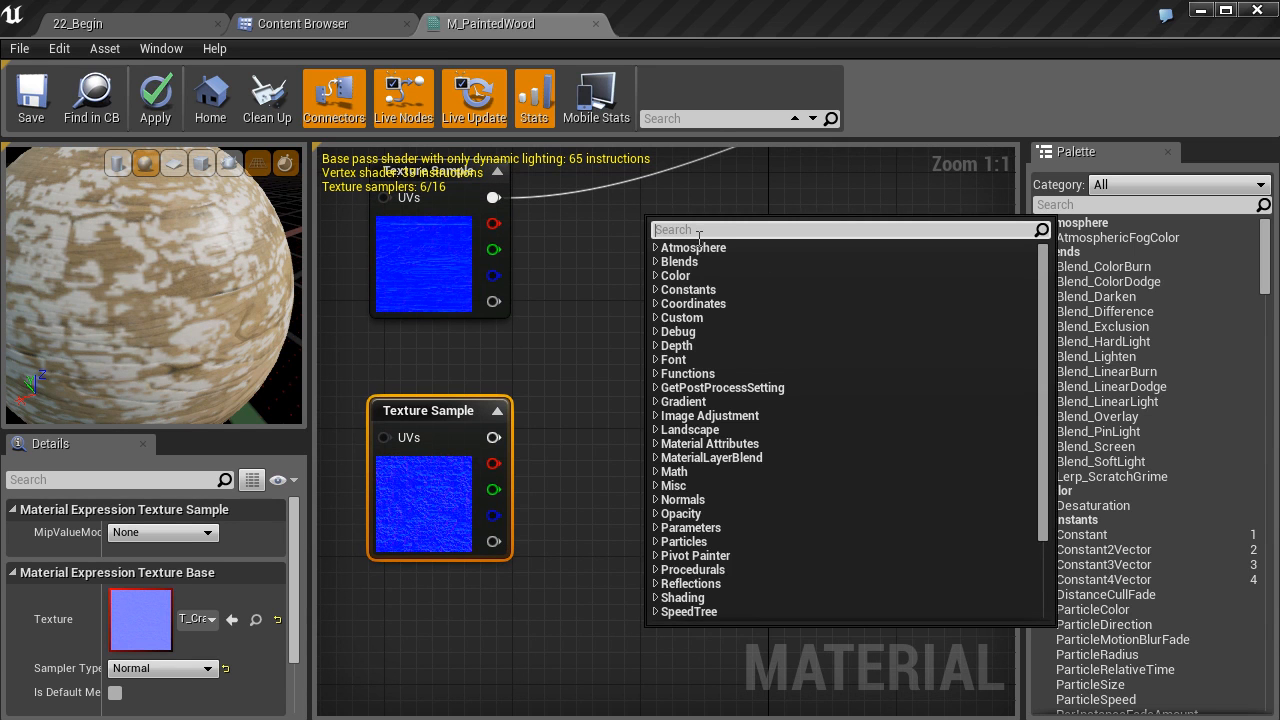
pyautogui.write('comp')
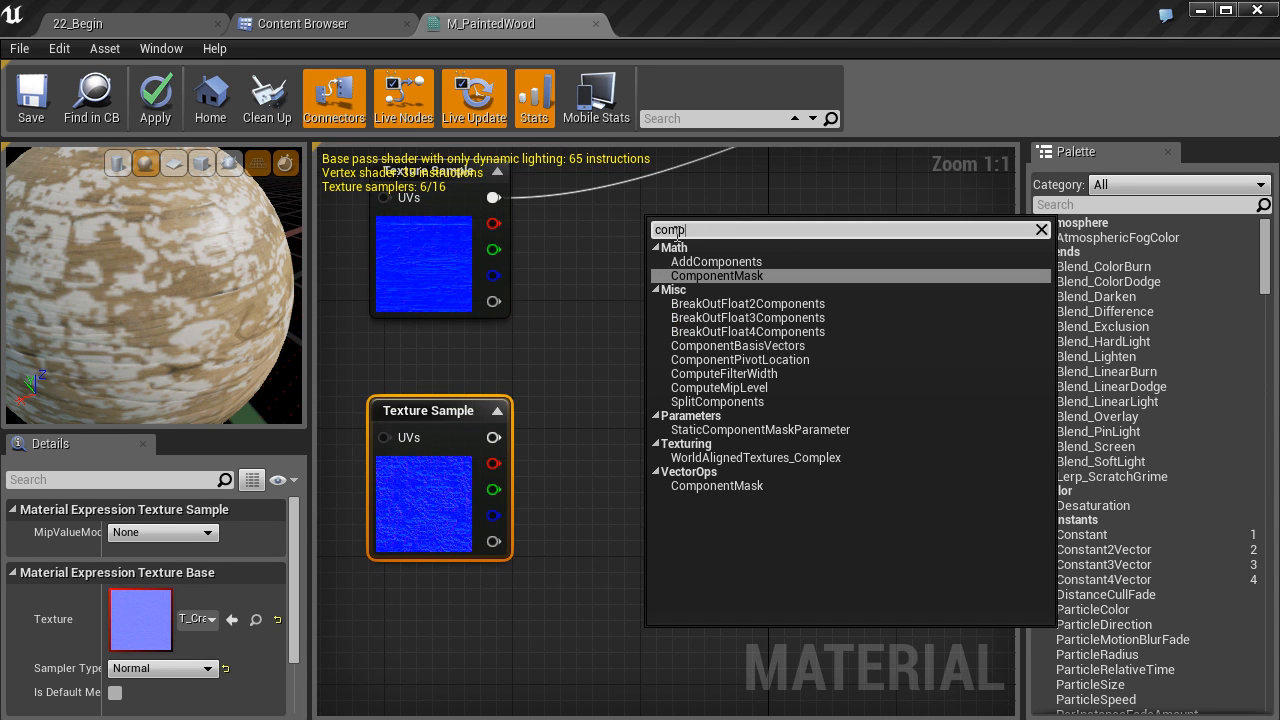
pyautogui.click(693, 486)
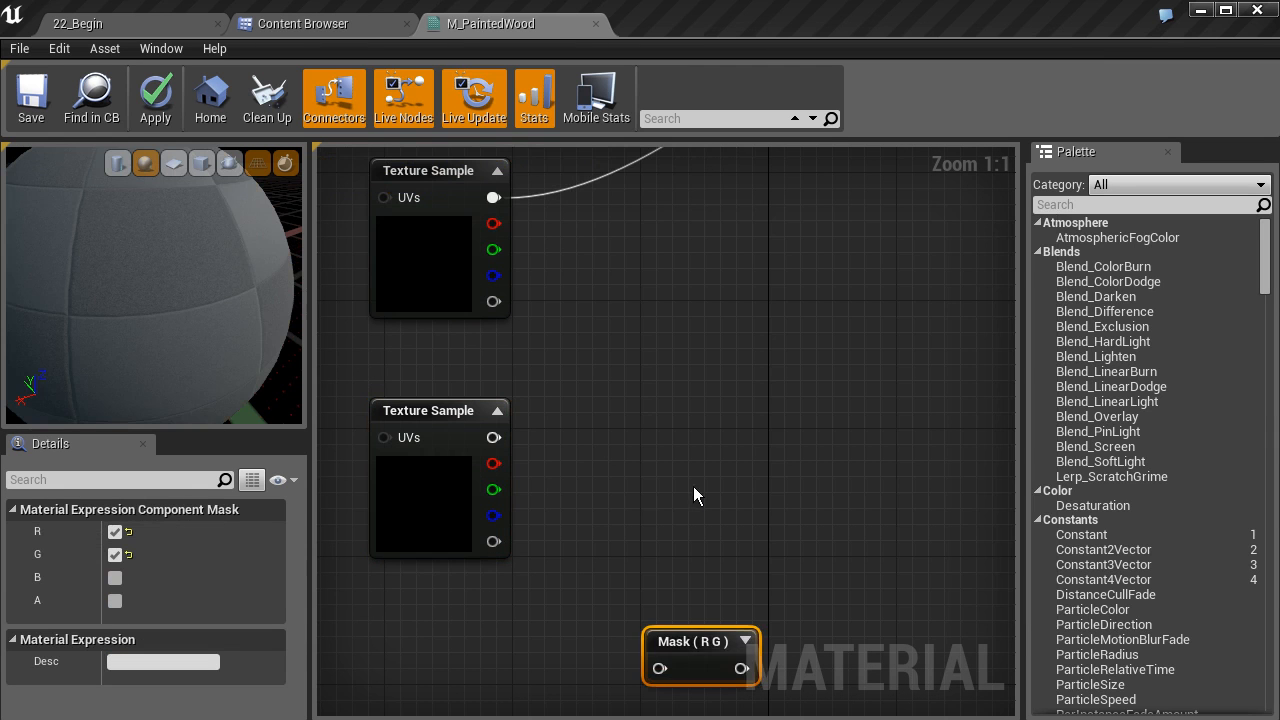
pyautogui.moveTo(680, 638); pyautogui.dragTo(645, 416)
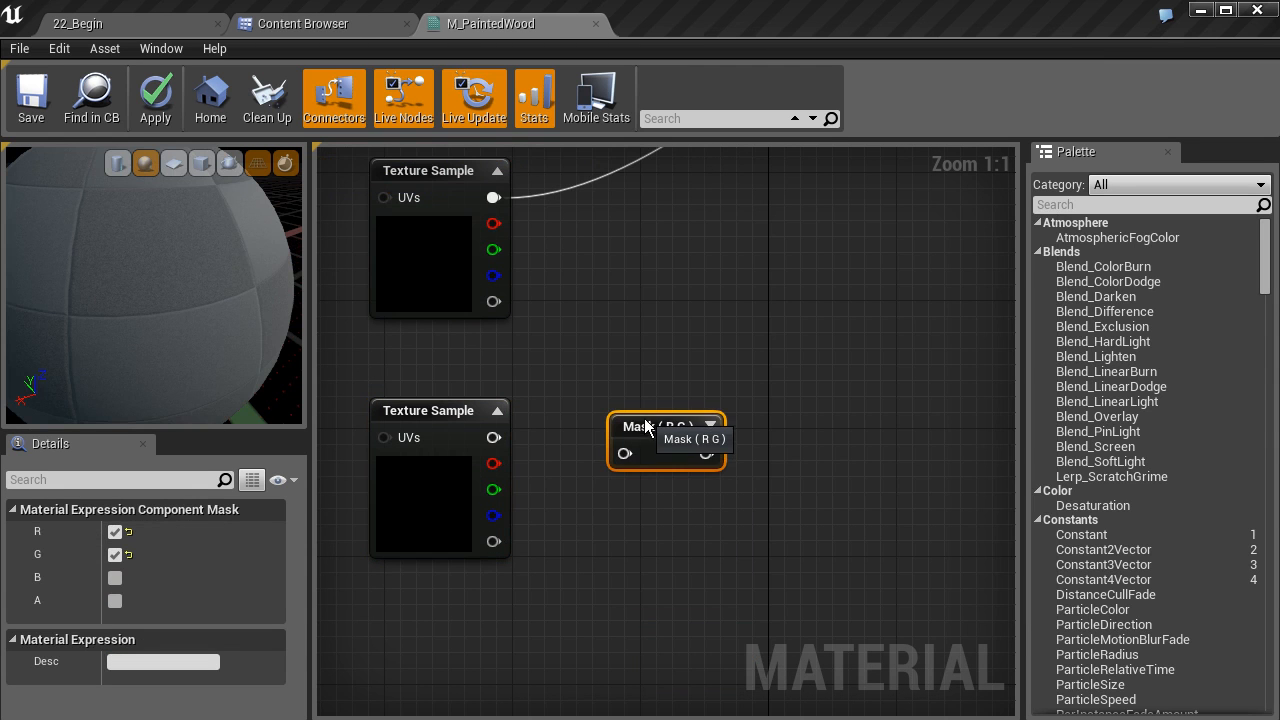
pyautogui.moveTo(494, 437); pyautogui.dragTo(645, 407)
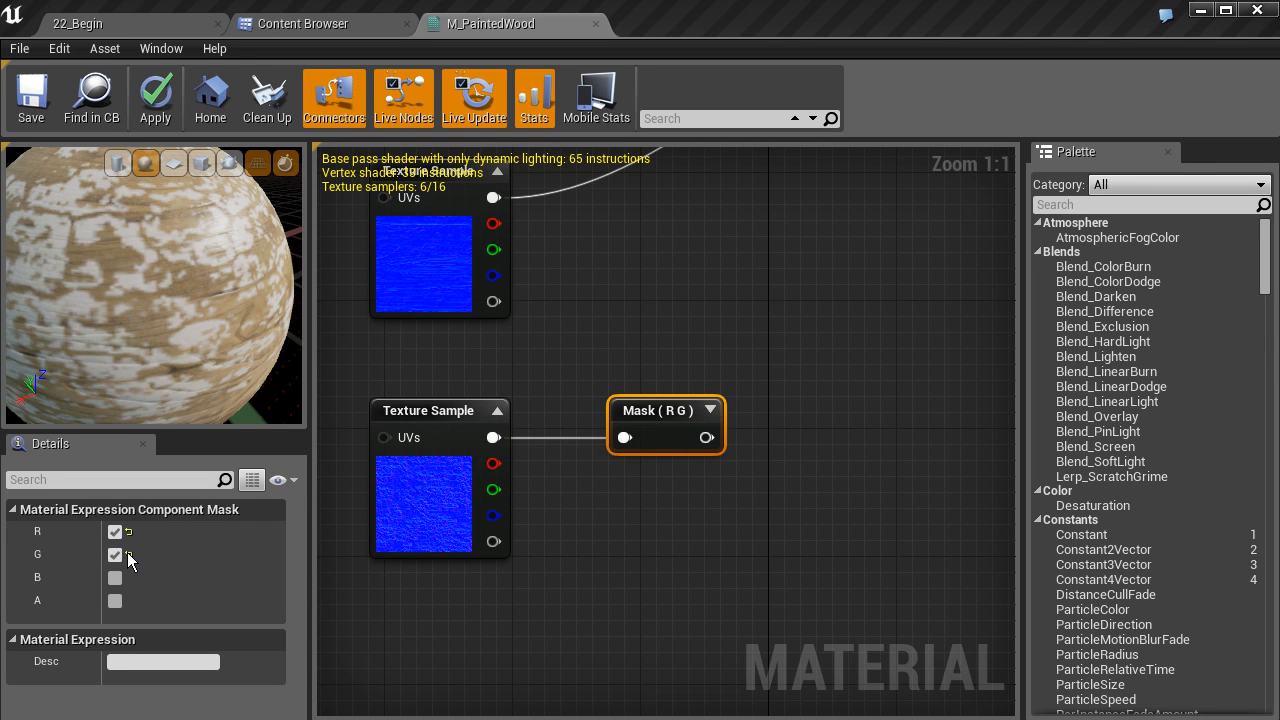
# Add an Add node combining the original normal texture (A) and the mask (B), and plug it into Normal
pyautogui.click(709, 410)
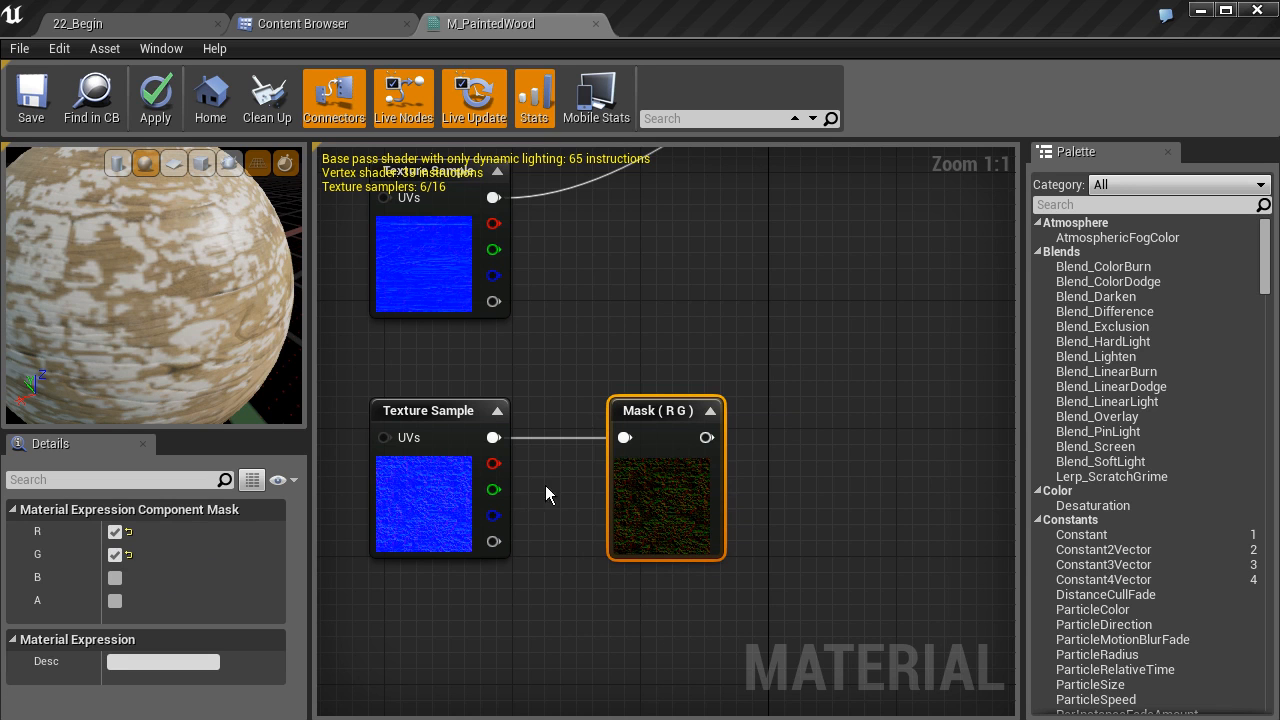
pyautogui.moveTo(625, 334); pyautogui.dragTo(611, 444, button='right')
pyautogui.scroll(-2, 639, 442)
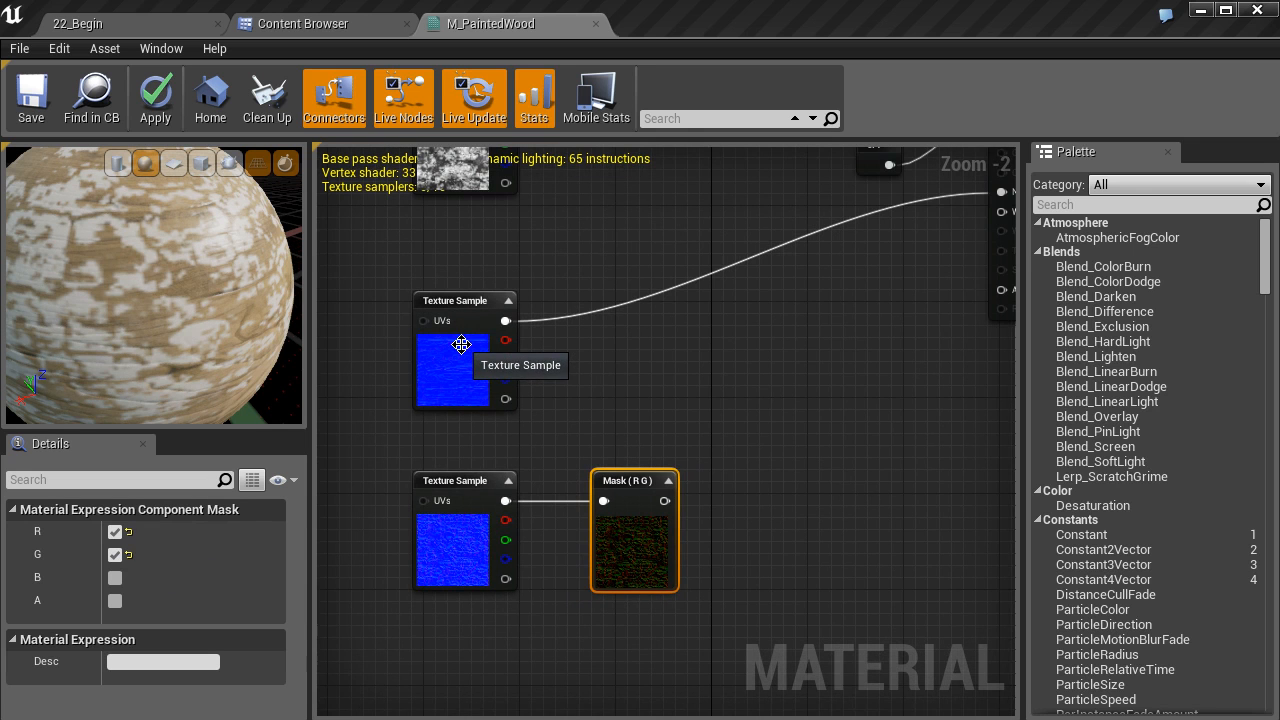
pyautogui.moveTo(779, 391); pyautogui.dragTo(714, 406, button='right')
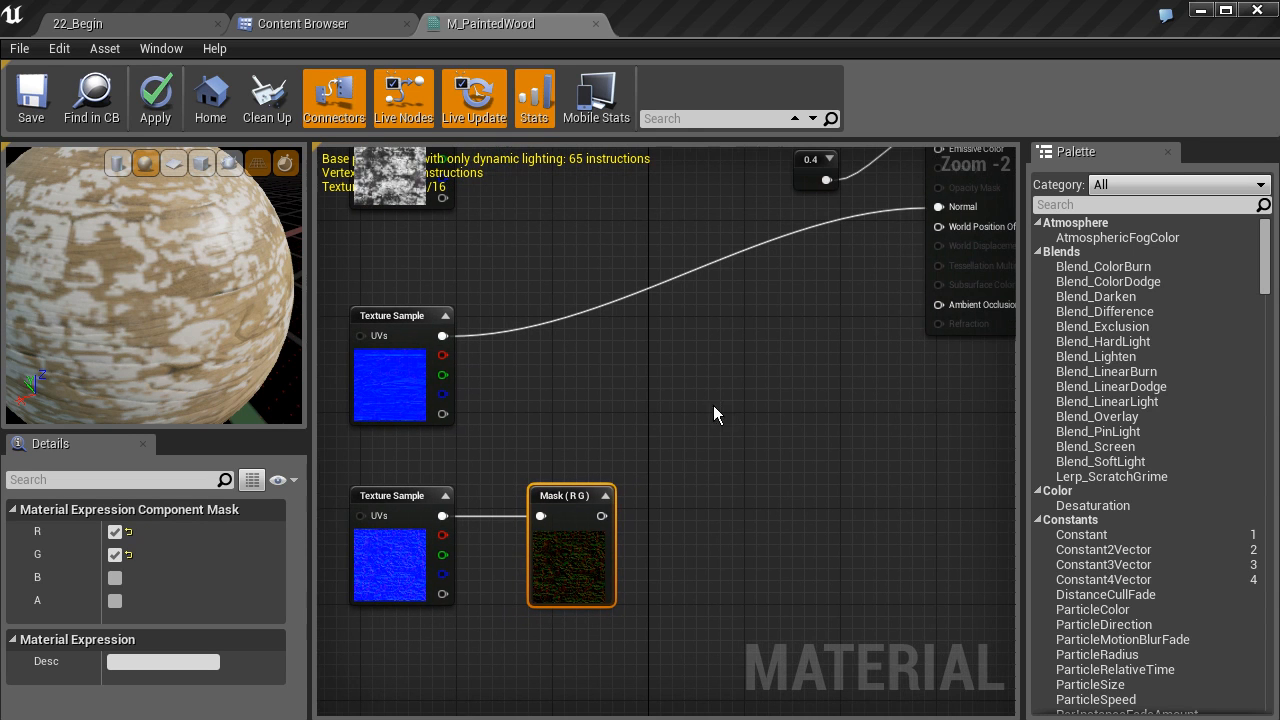
pyautogui.click(671, 357)
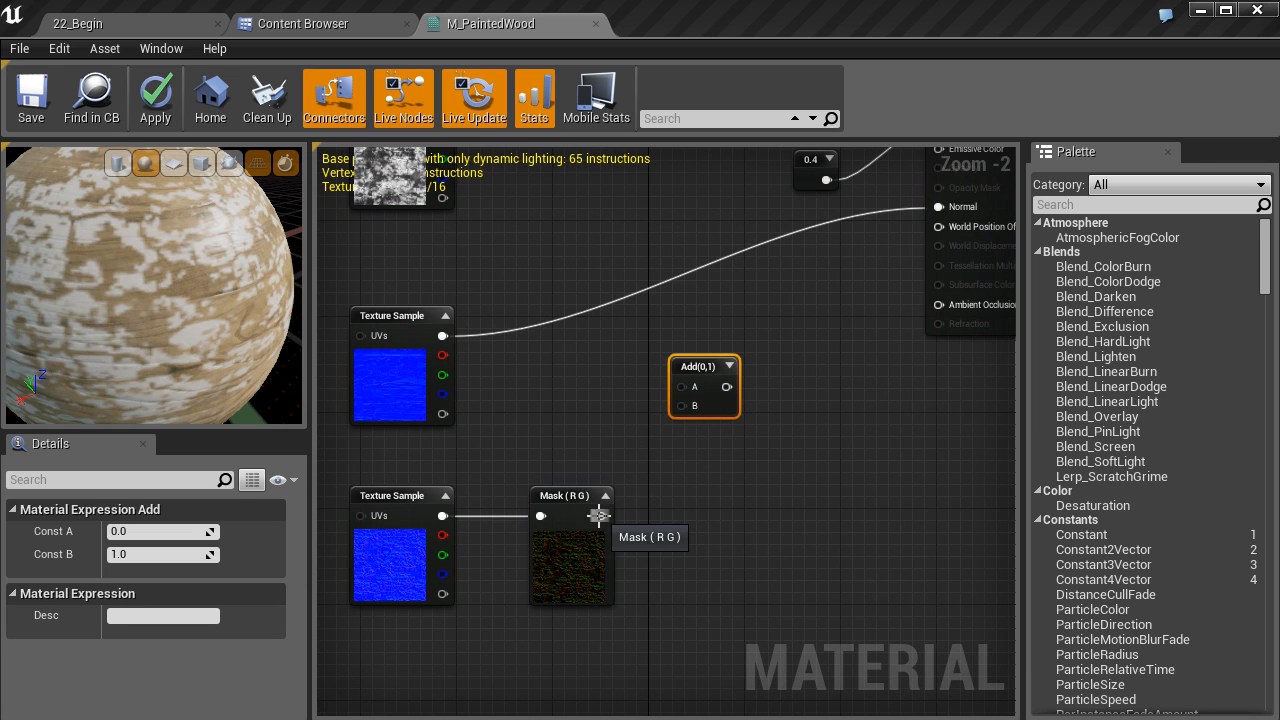
pyautogui.moveTo(600, 516); pyautogui.dragTo(683, 406)
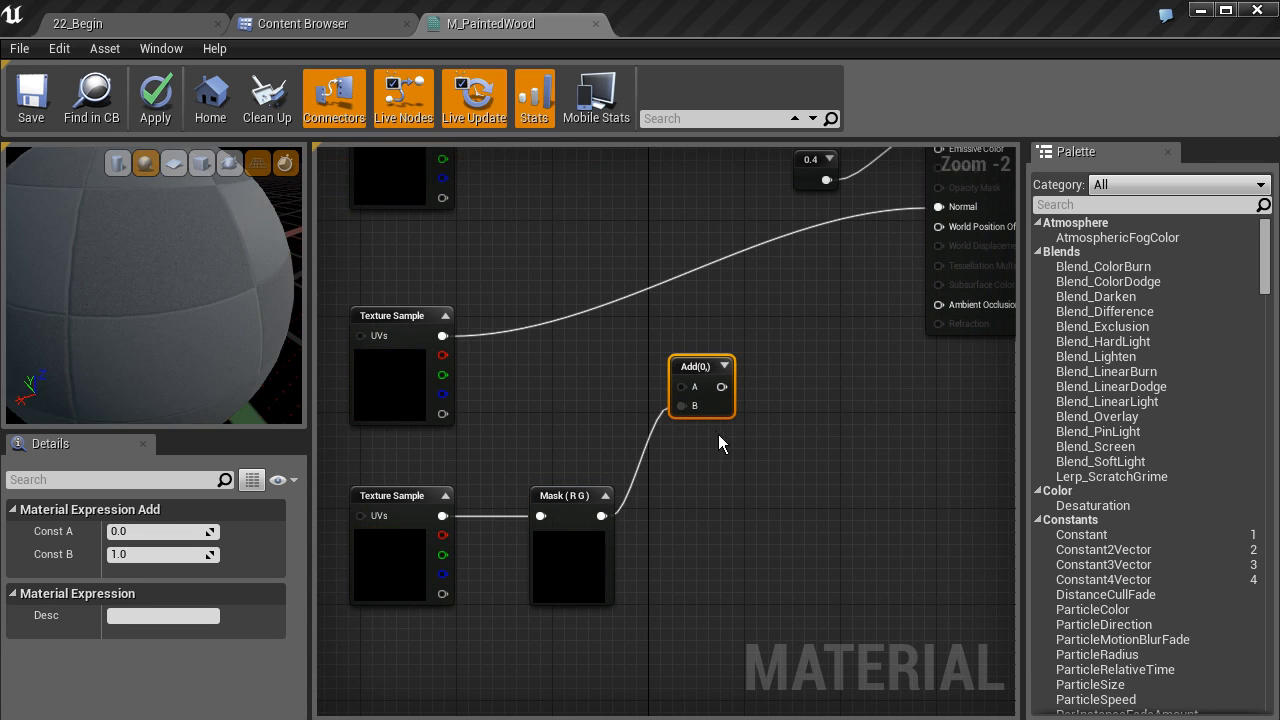
pyautogui.moveTo(443, 337); pyautogui.dragTo(940, 205)
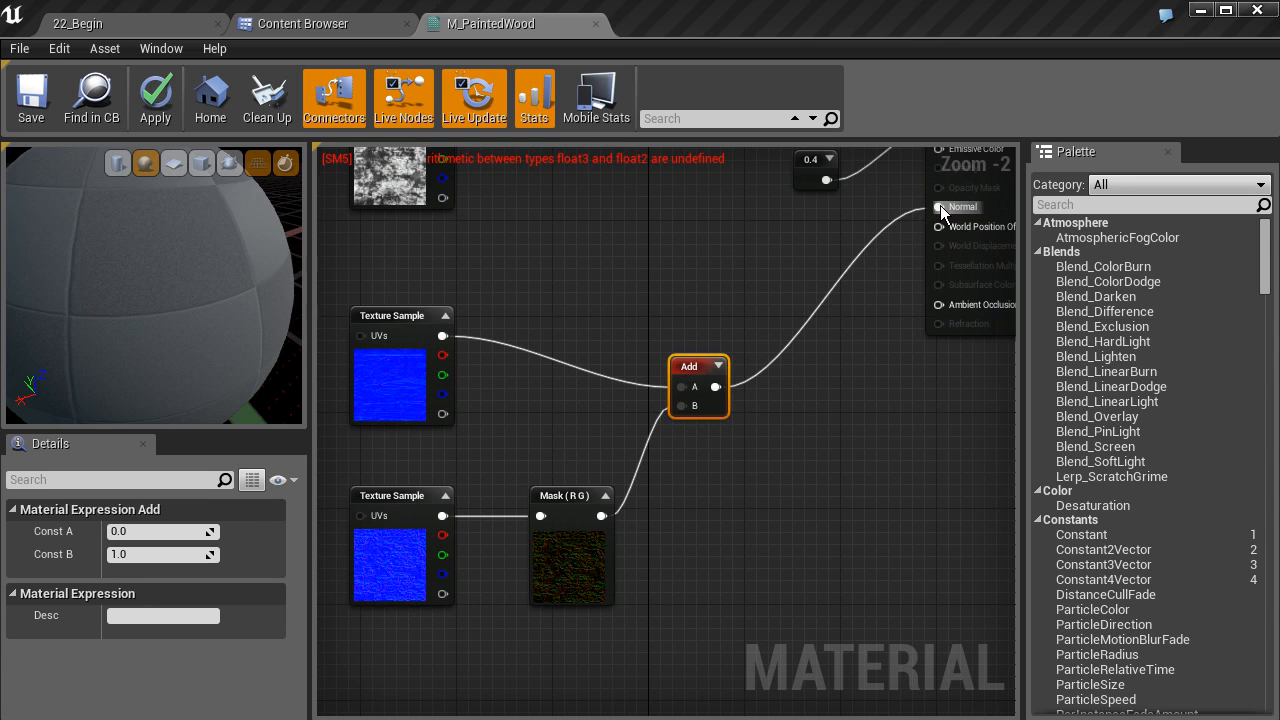
# Add an AppendVector node and connect the mask's output to its A input
pyautogui.moveTo(553, 180); pyautogui.dragTo(420, 531, button='right')
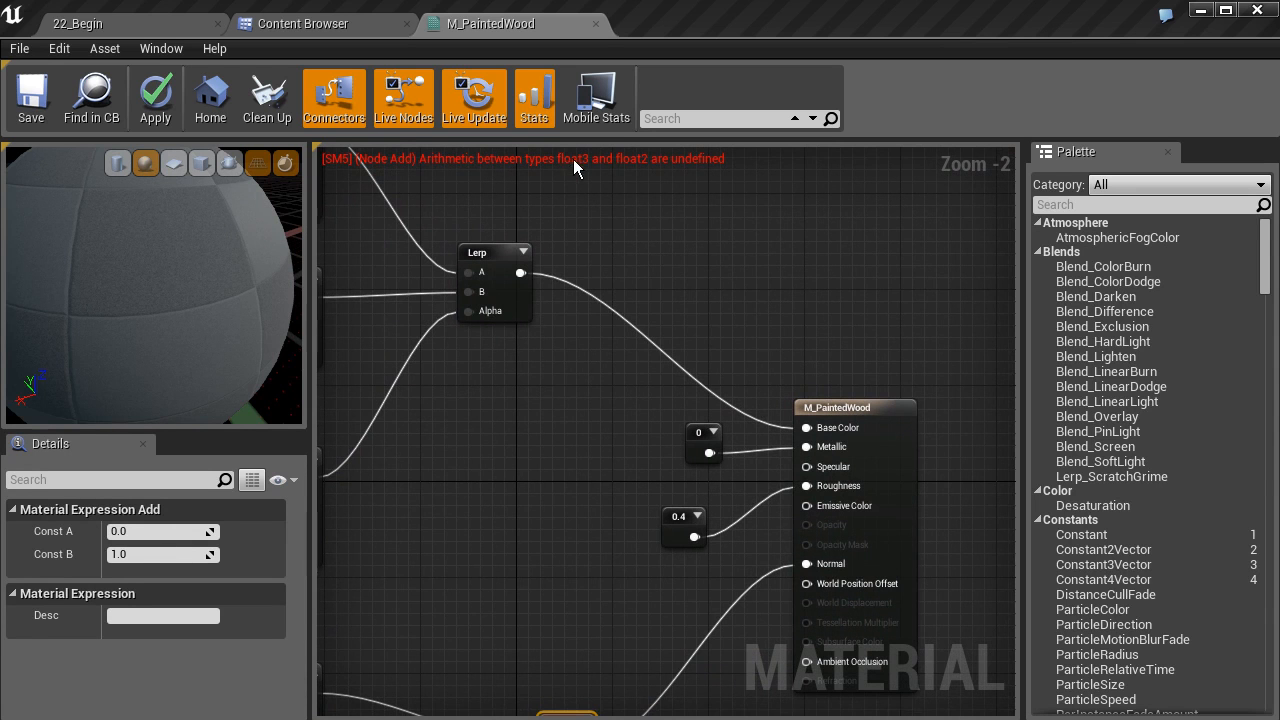
pyautogui.moveTo(564, 482); pyautogui.dragTo(643, 202, button='right')
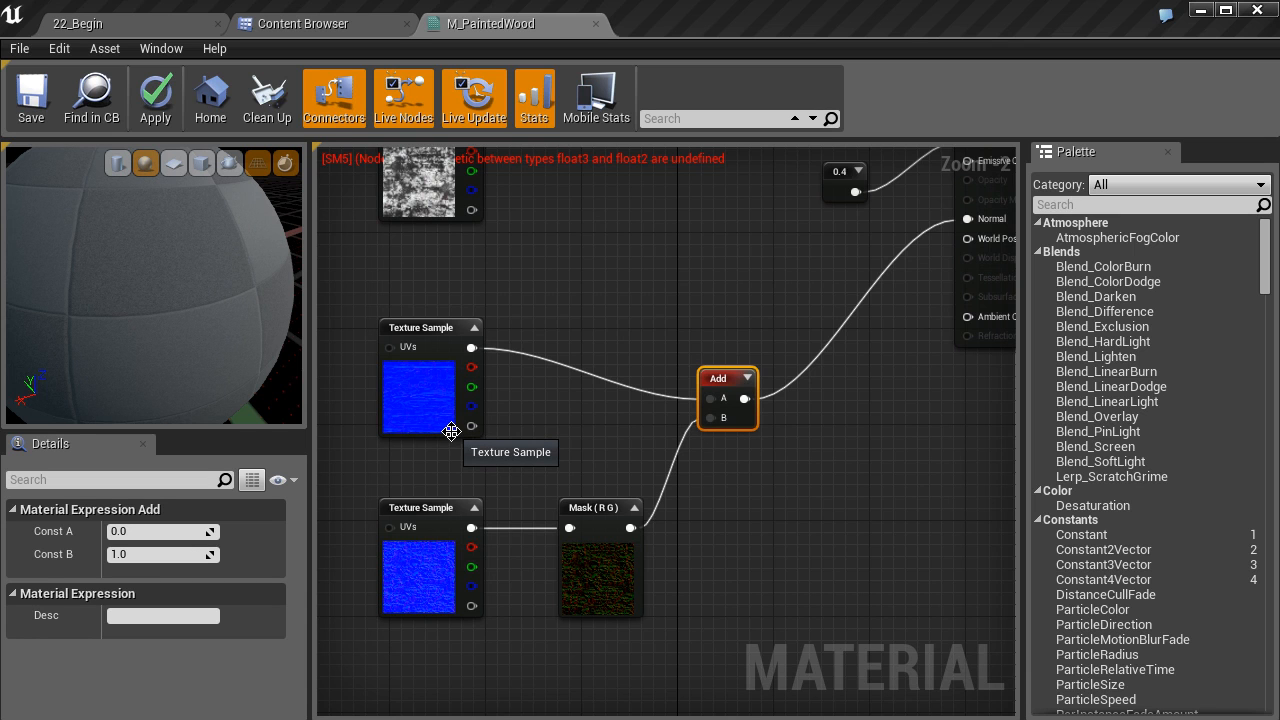
pyautogui.moveTo(681, 465); pyautogui.dragTo(688, 409, button='right')
pyautogui.moveTo(742, 360); pyautogui.dragTo(782, 312)
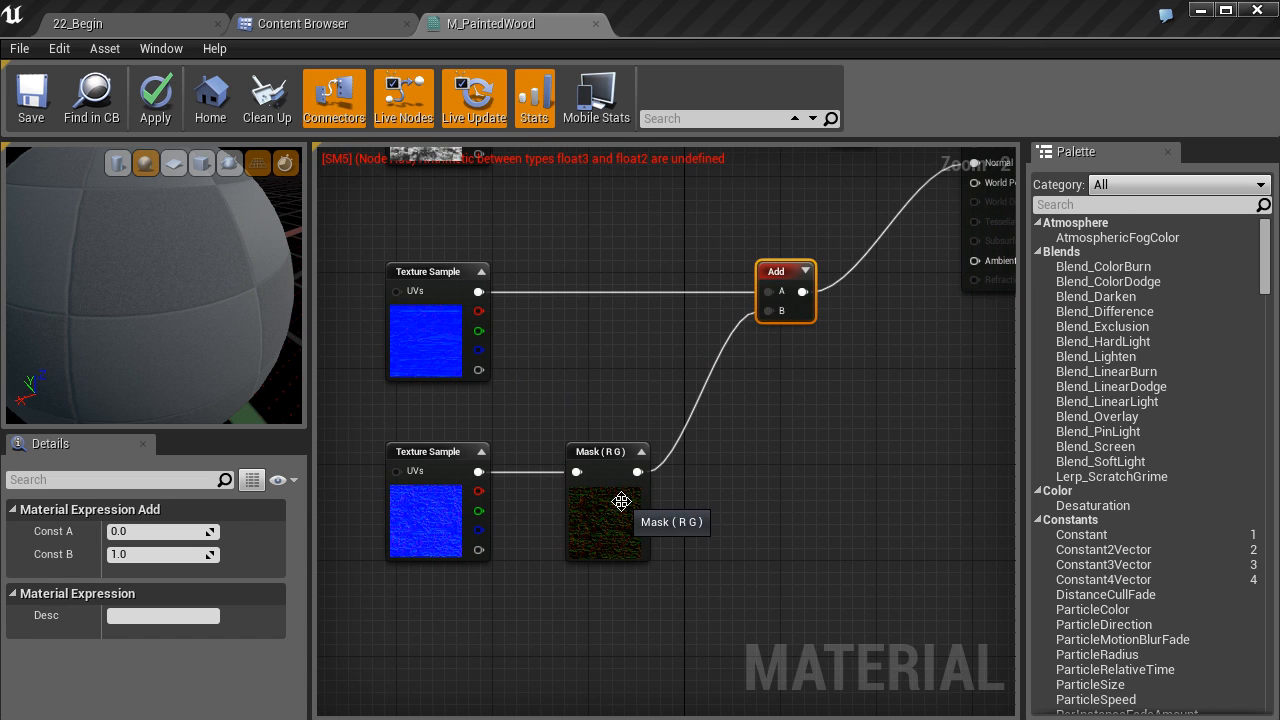
pyautogui.moveTo(674, 514); pyautogui.dragTo(581, 496, button='right')
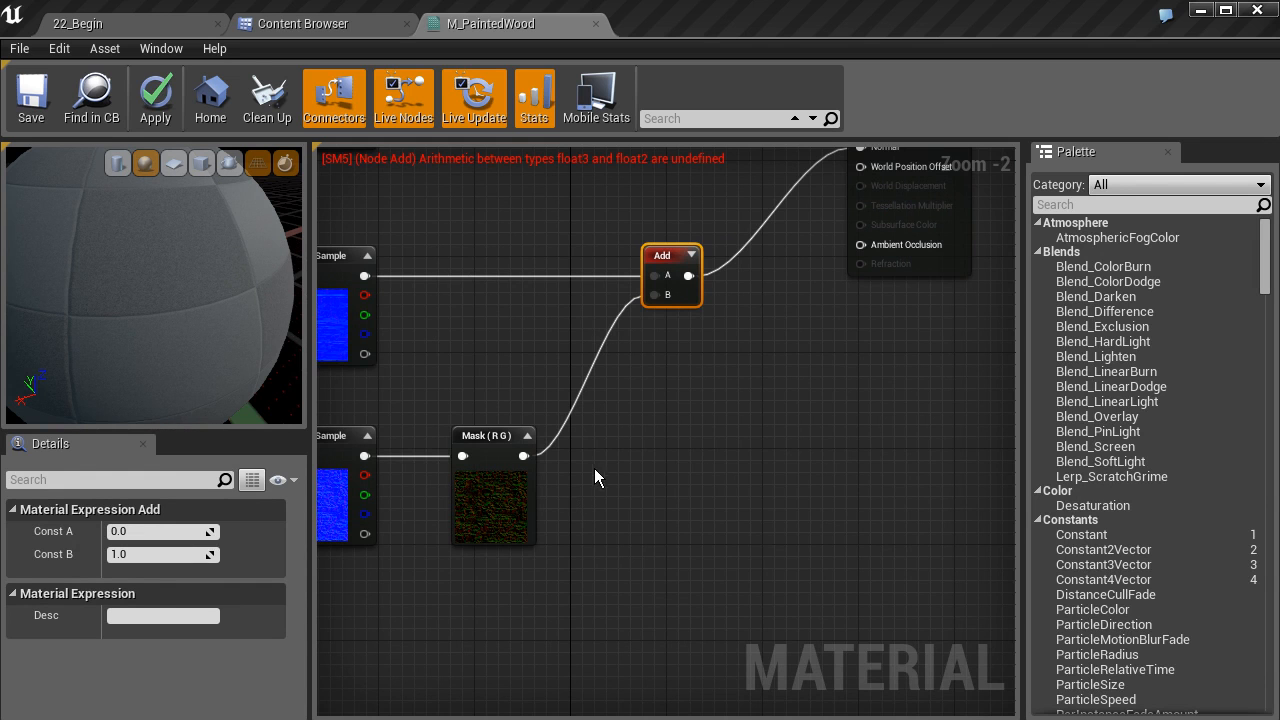
pyautogui.rightClick(596, 464)
pyautogui.rightClick(575, 690)
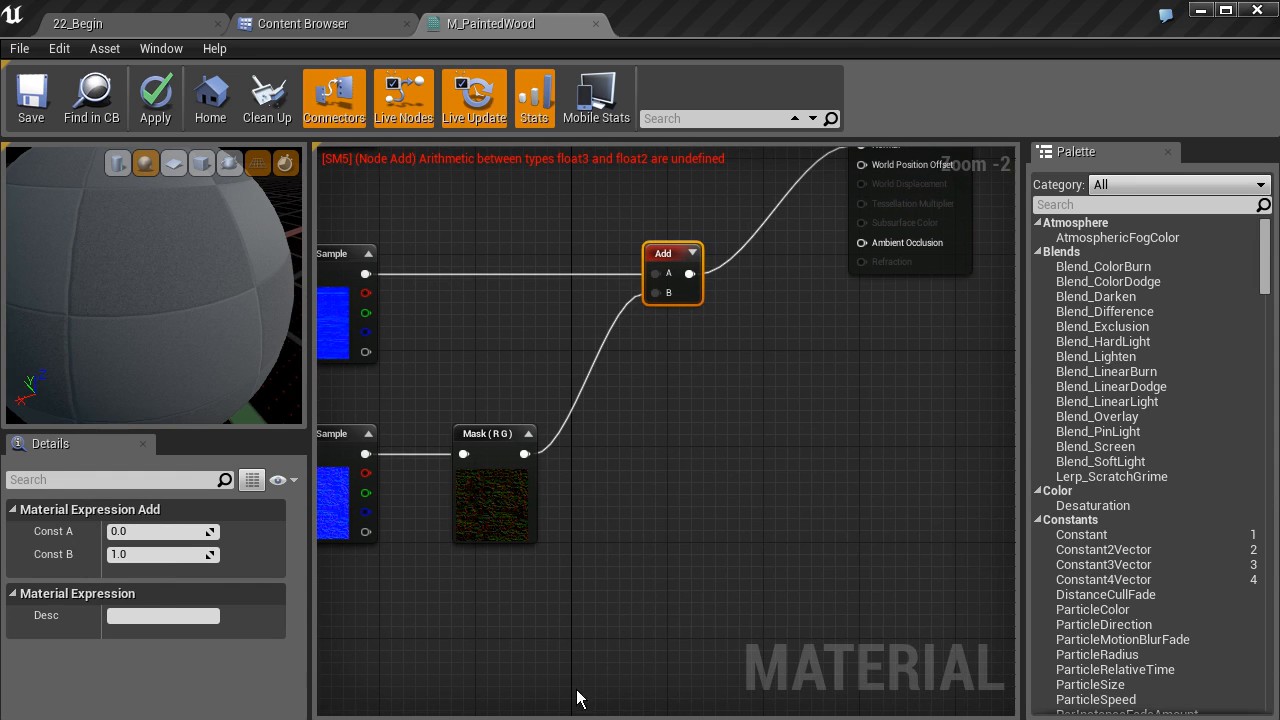
pyautogui.rightClick(595, 631)
pyautogui.write('appen')
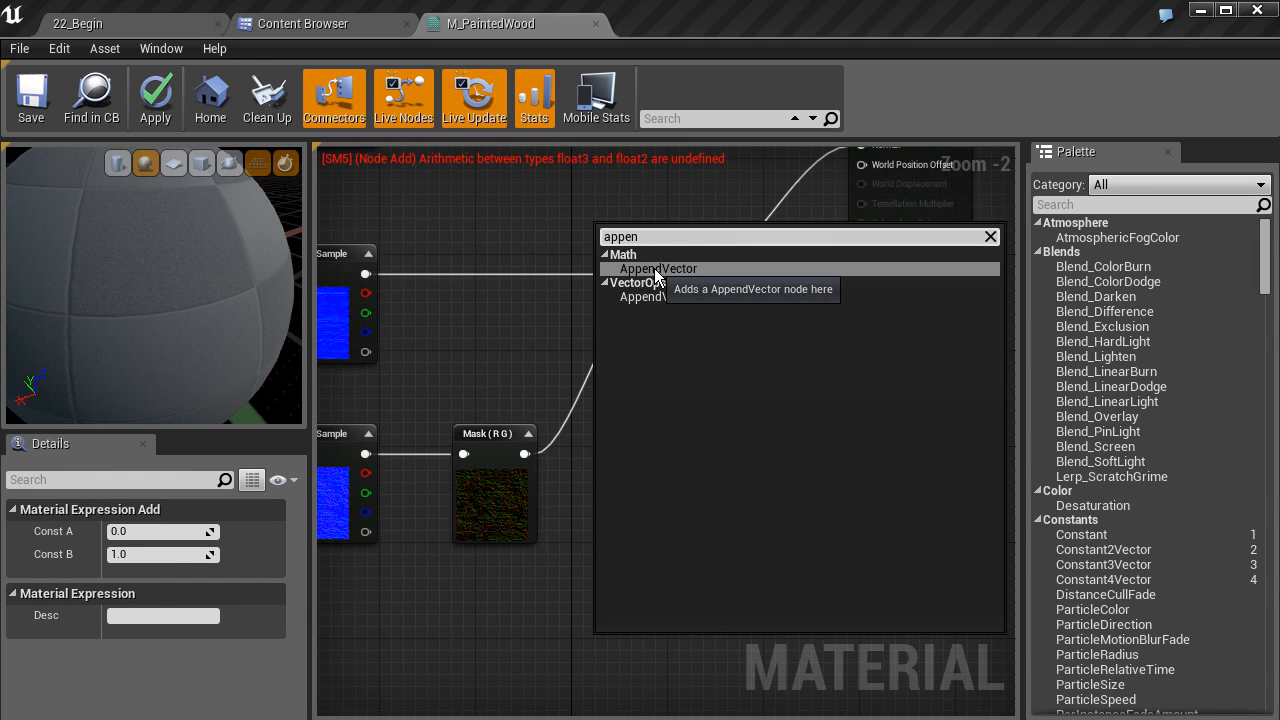
pyautogui.click(656, 270)
pyautogui.moveTo(625, 648); pyautogui.dragTo(625, 437)
pyautogui.moveTo(530, 455); pyautogui.dragTo(607, 453)
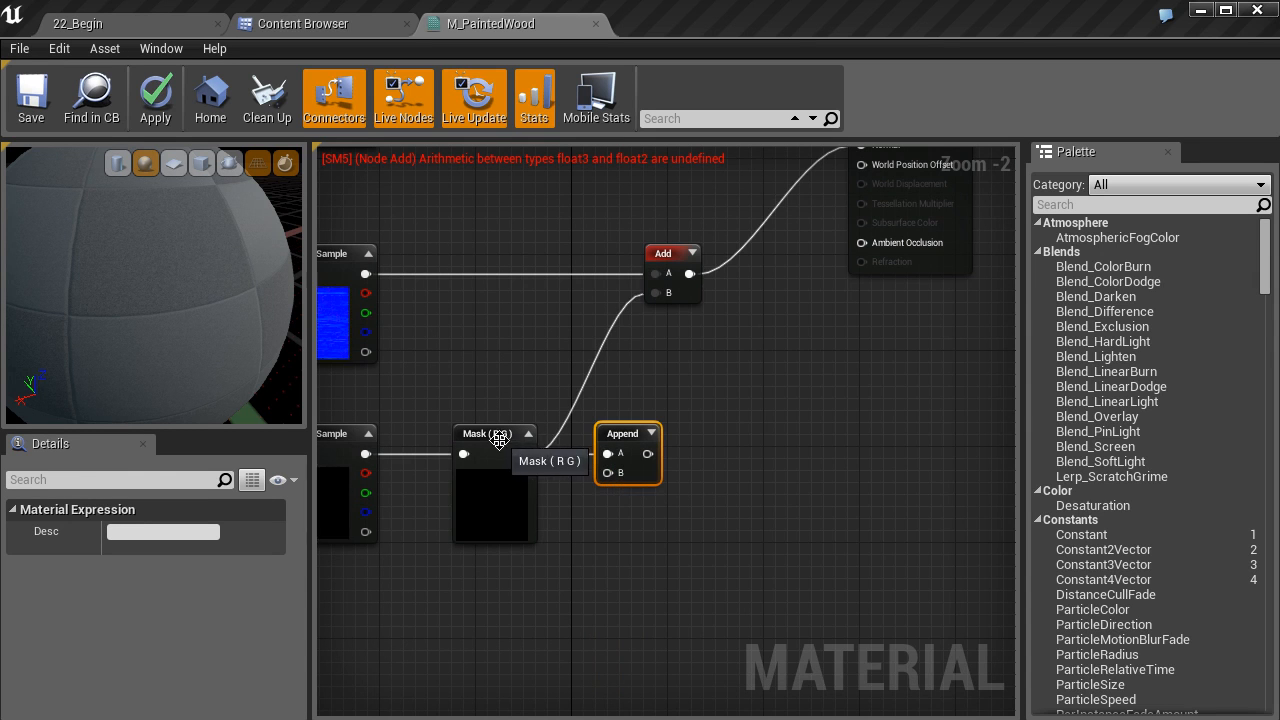
# Duplicate the 0 constant into the Append node's B input, then route the Append output into the Add node's B input
pyautogui.moveTo(610, 503); pyautogui.dragTo(708, 488, button='right')
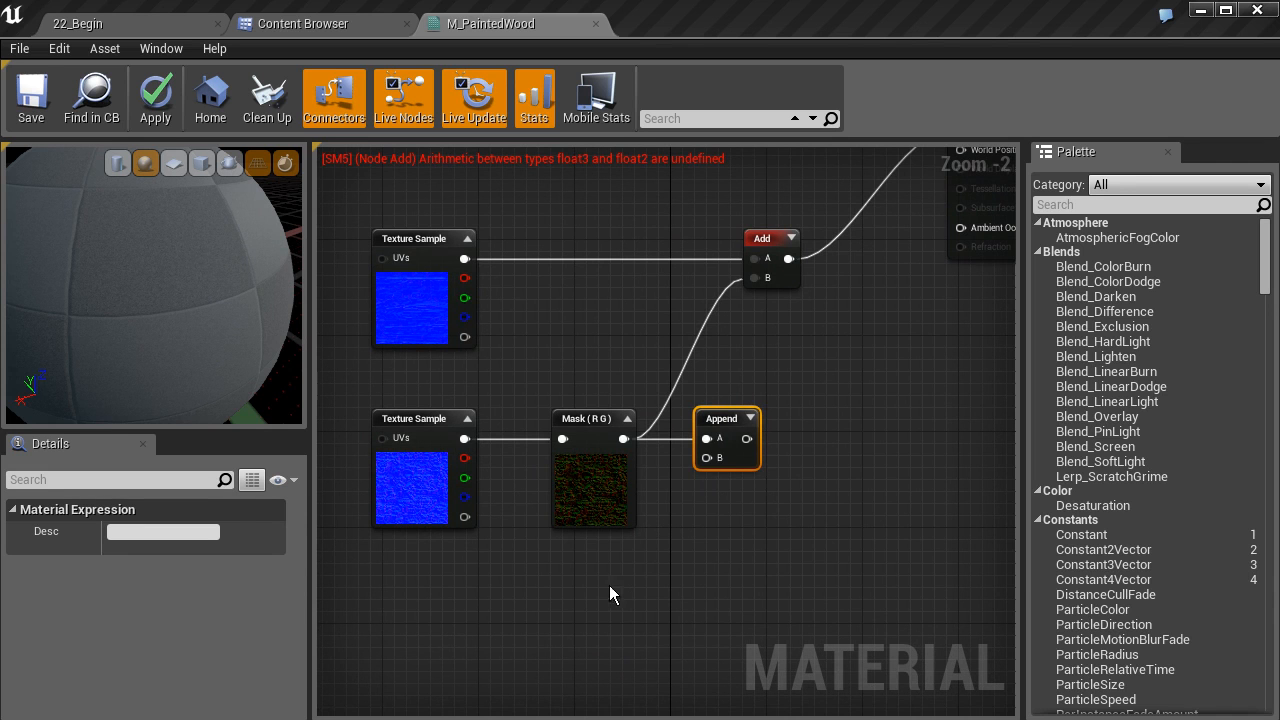
pyautogui.moveTo(813, 362); pyautogui.dragTo(709, 571, button='right')
pyautogui.click(748, 225)
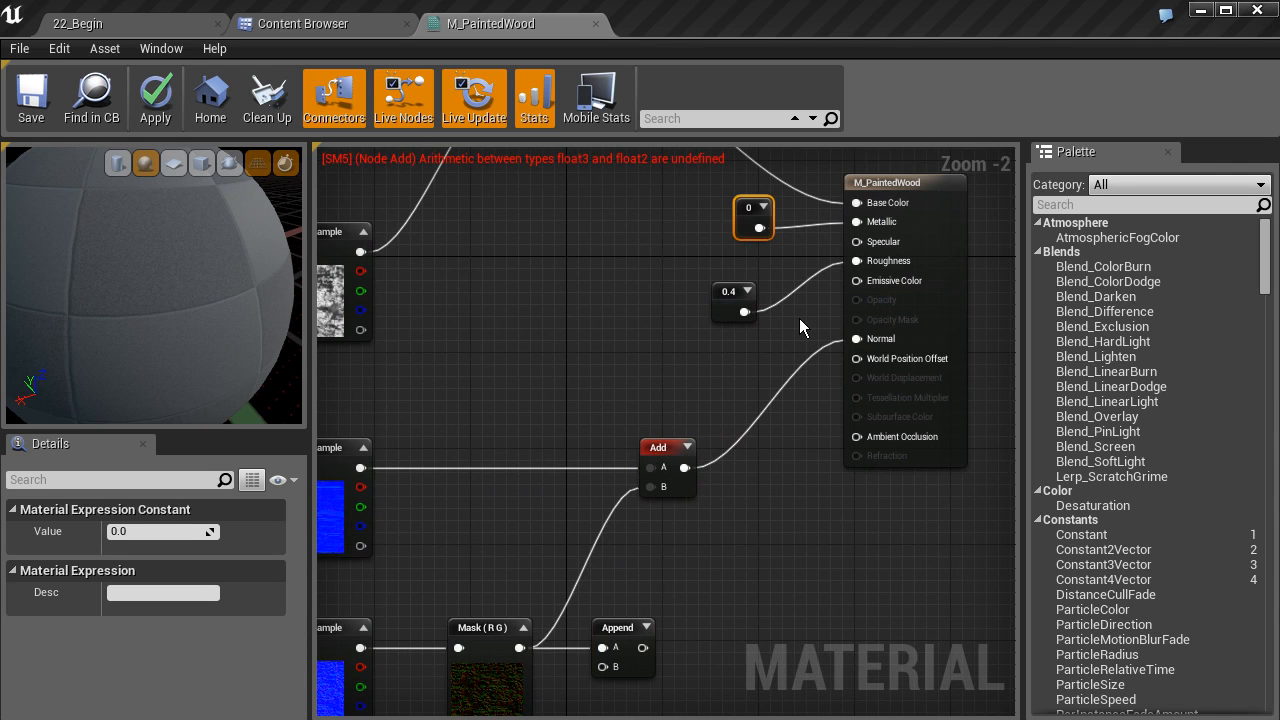
pyautogui.hotkey('ctrl', 'c')
pyautogui.hotkey('ctrl', 'v')
pyautogui.moveTo(806, 338); pyautogui.dragTo(650, 664)
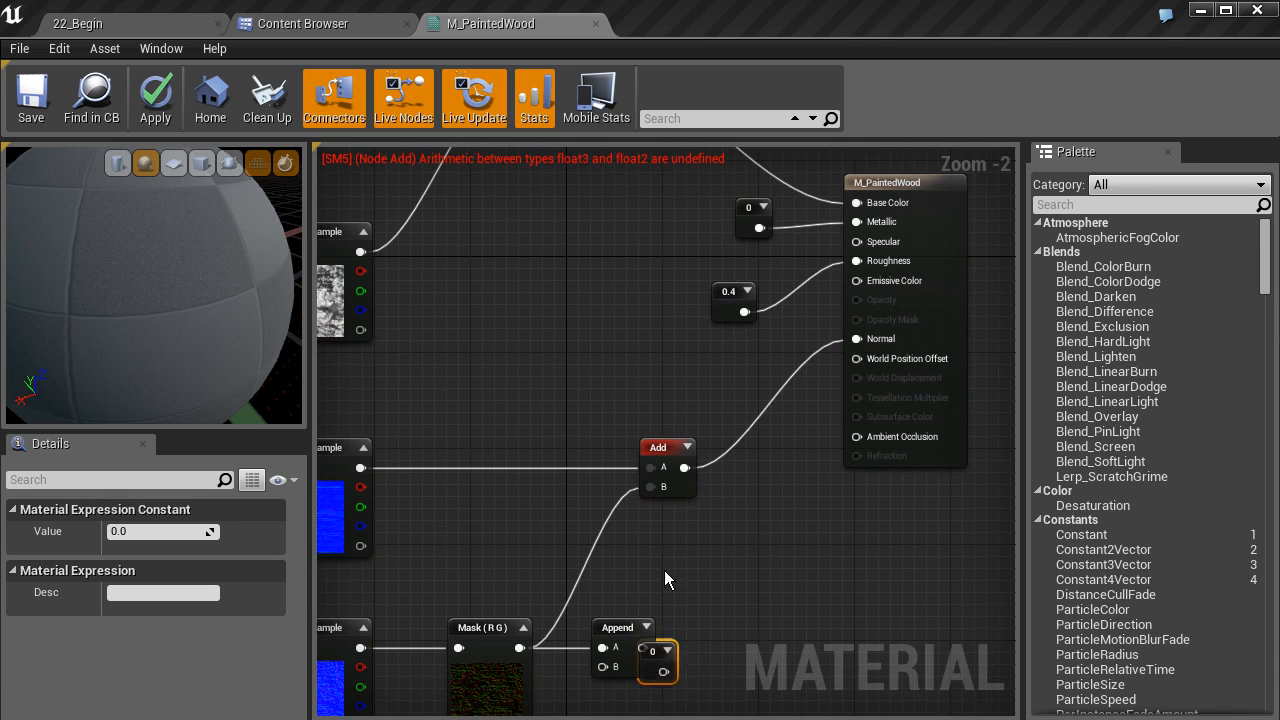
pyautogui.moveTo(664, 572); pyautogui.dragTo(732, 380, button='right')
pyautogui.moveTo(717, 485); pyautogui.dragTo(670, 474)
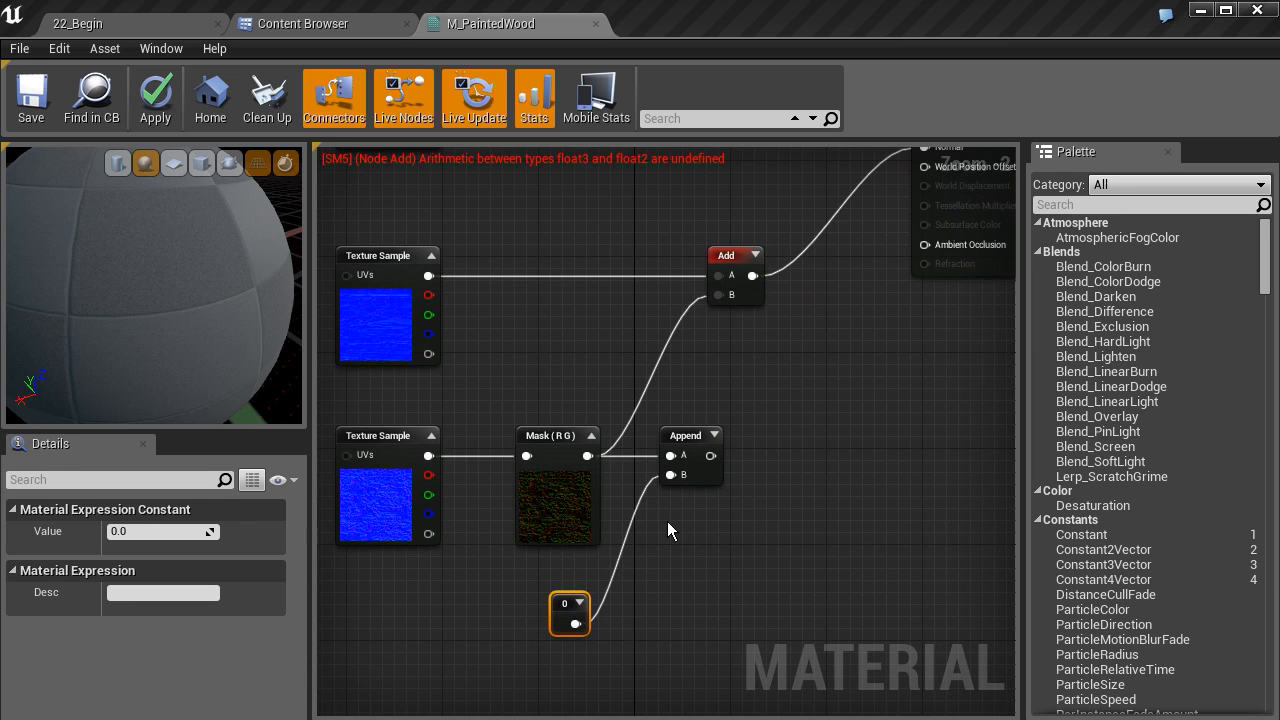
pyautogui.moveTo(704, 480); pyautogui.dragTo(688, 552, button='right')
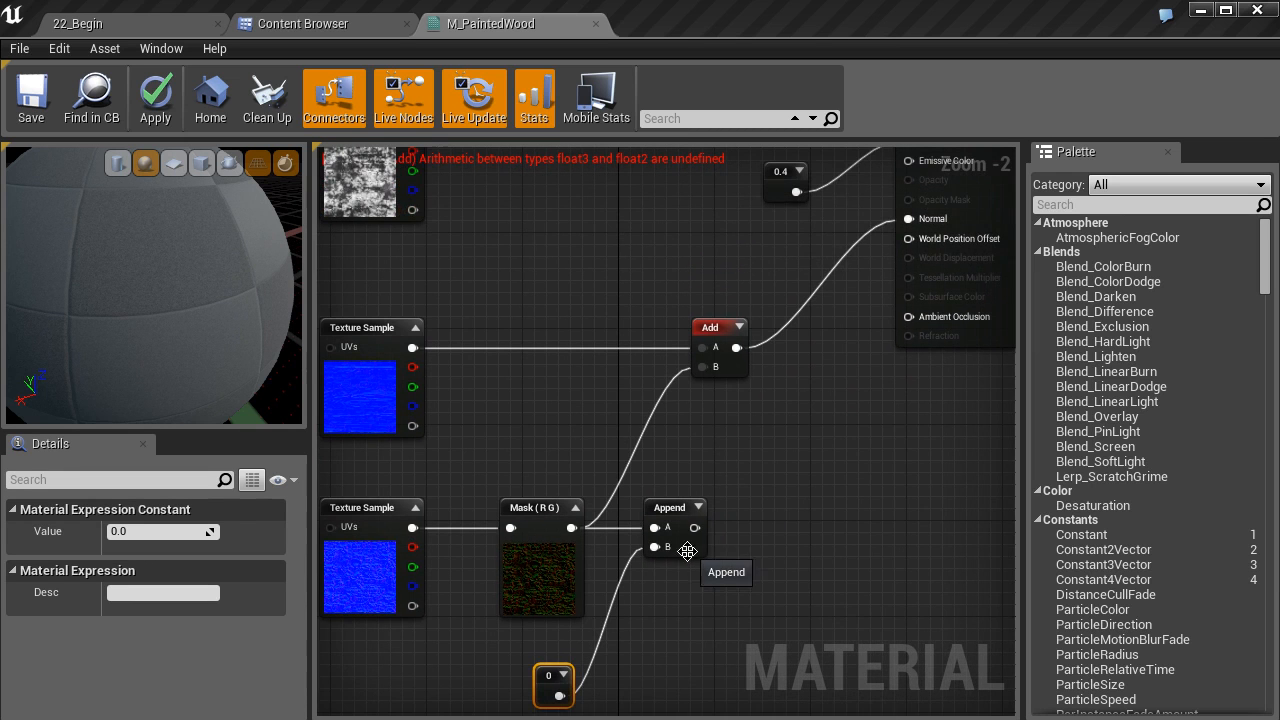
pyautogui.moveTo(693, 527); pyautogui.dragTo(799, 373)
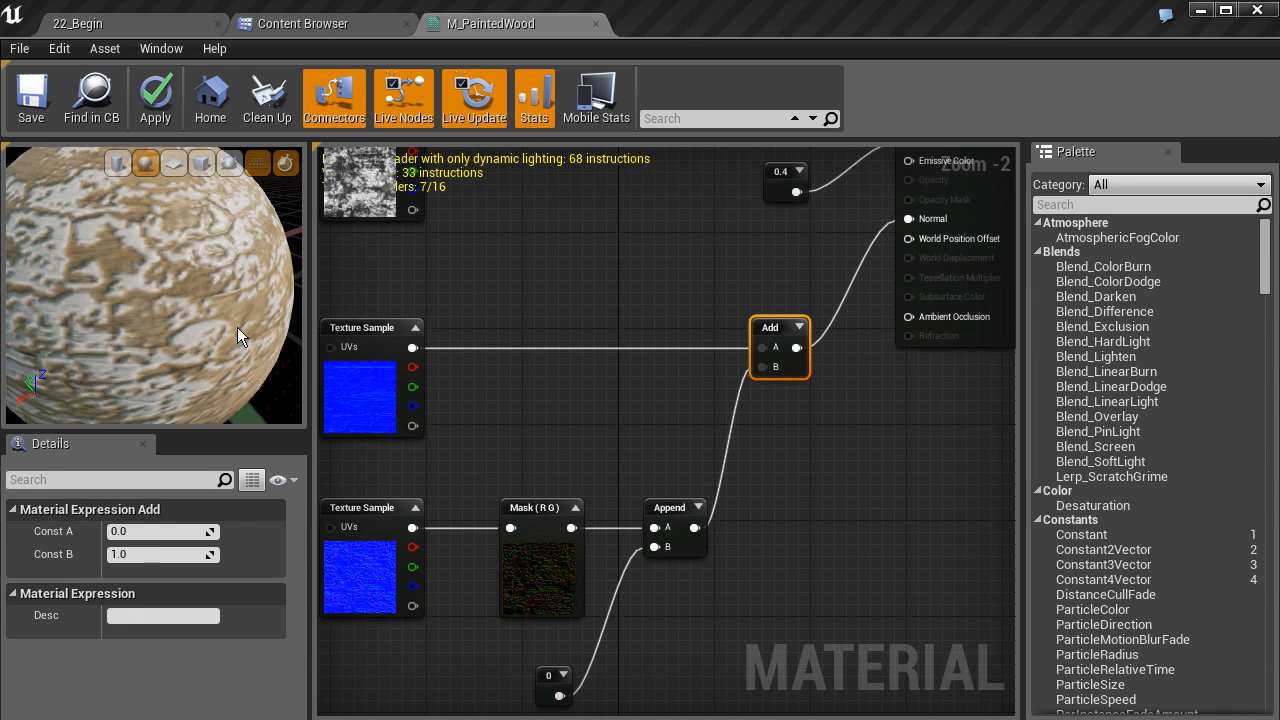
# Rotate the preview sphere to inspect the blended cracked paint normal
pyautogui.moveTo(255, 324); pyautogui.dragTo(255, 324)
pyautogui.moveTo(226, 273); pyautogui.dragTo(226, 275, button='right')
pyautogui.moveTo(226, 275); pyautogui.dragTo(179, 258)
pyautogui.moveTo(179, 258); pyautogui.dragTo(179, 258, button='right')
pyautogui.moveTo(179, 258); pyautogui.dragTo(179, 258)
pyautogui.moveTo(219, 307); pyautogui.dragTo(219, 307, button='right')
pyautogui.moveTo(200, 286); pyautogui.dragTo(177, 315)
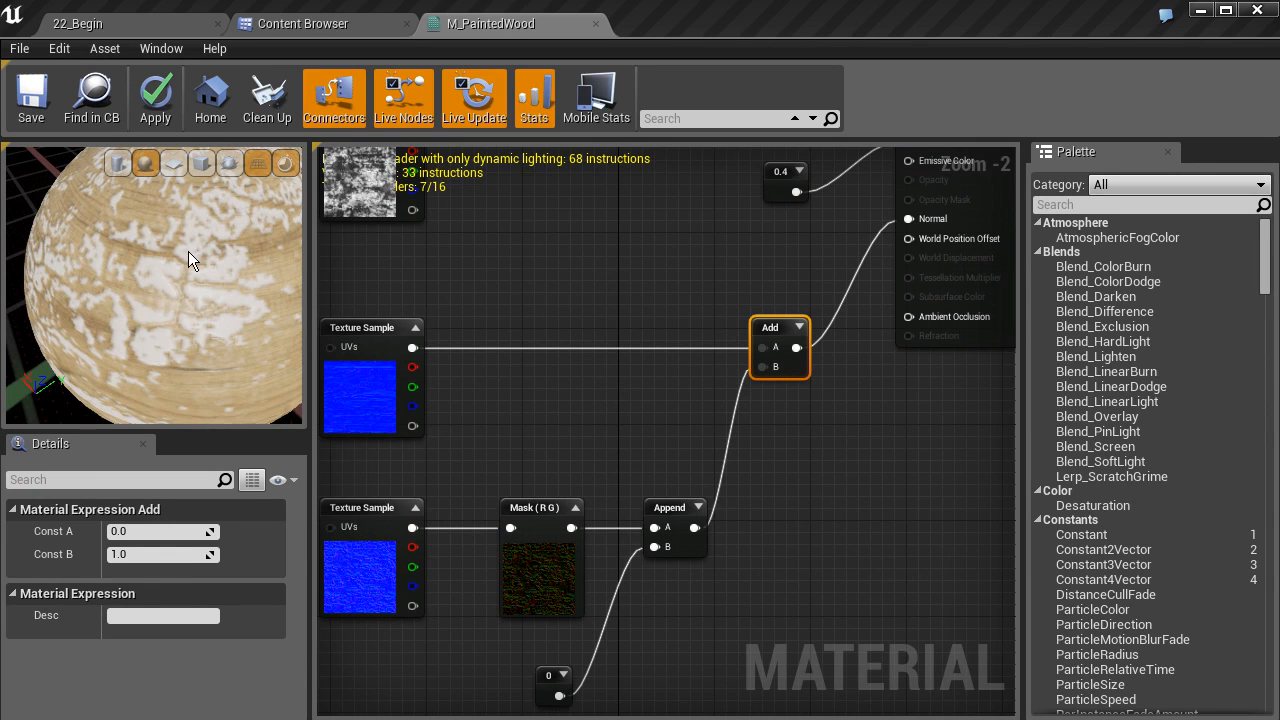
# Delete the 0.4 constant feeding Roughness
pyautogui.scroll(-3, 569, 321)
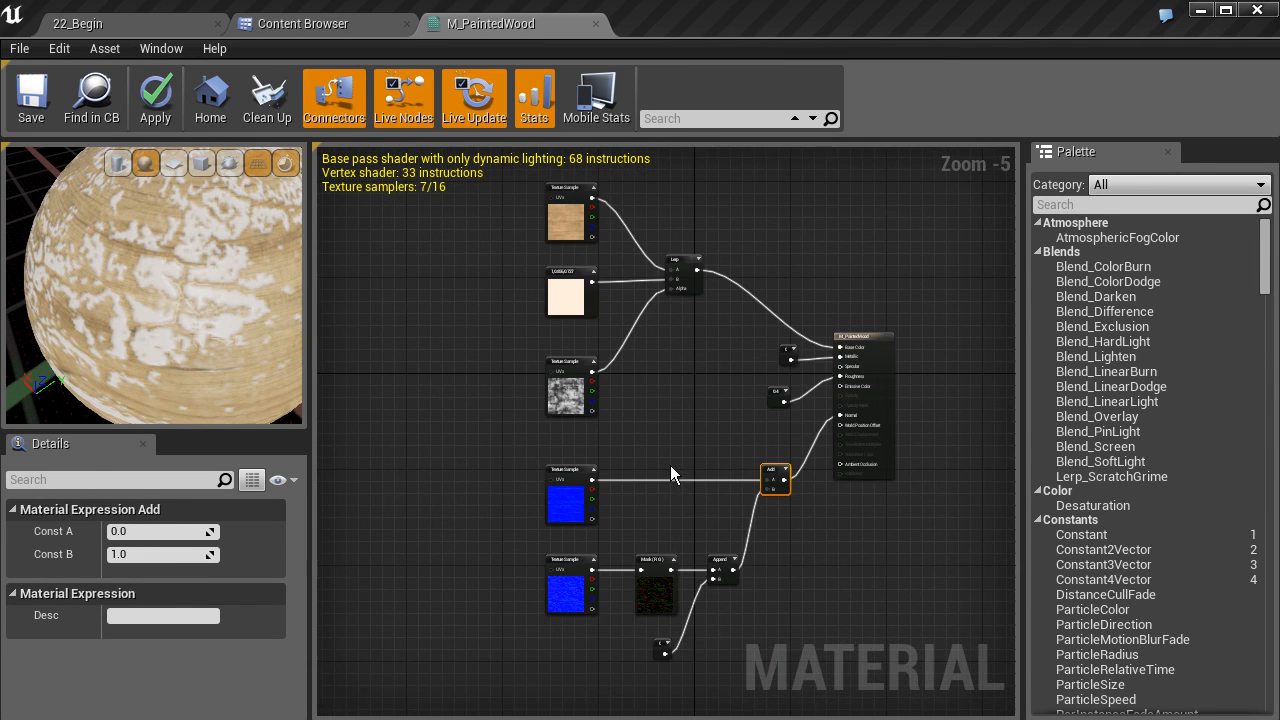
pyautogui.moveTo(670, 465); pyautogui.dragTo(621, 468, button='right')
pyautogui.scroll(2, 592, 444)
pyautogui.moveTo(592, 400); pyautogui.dragTo(596, 497, button='right')
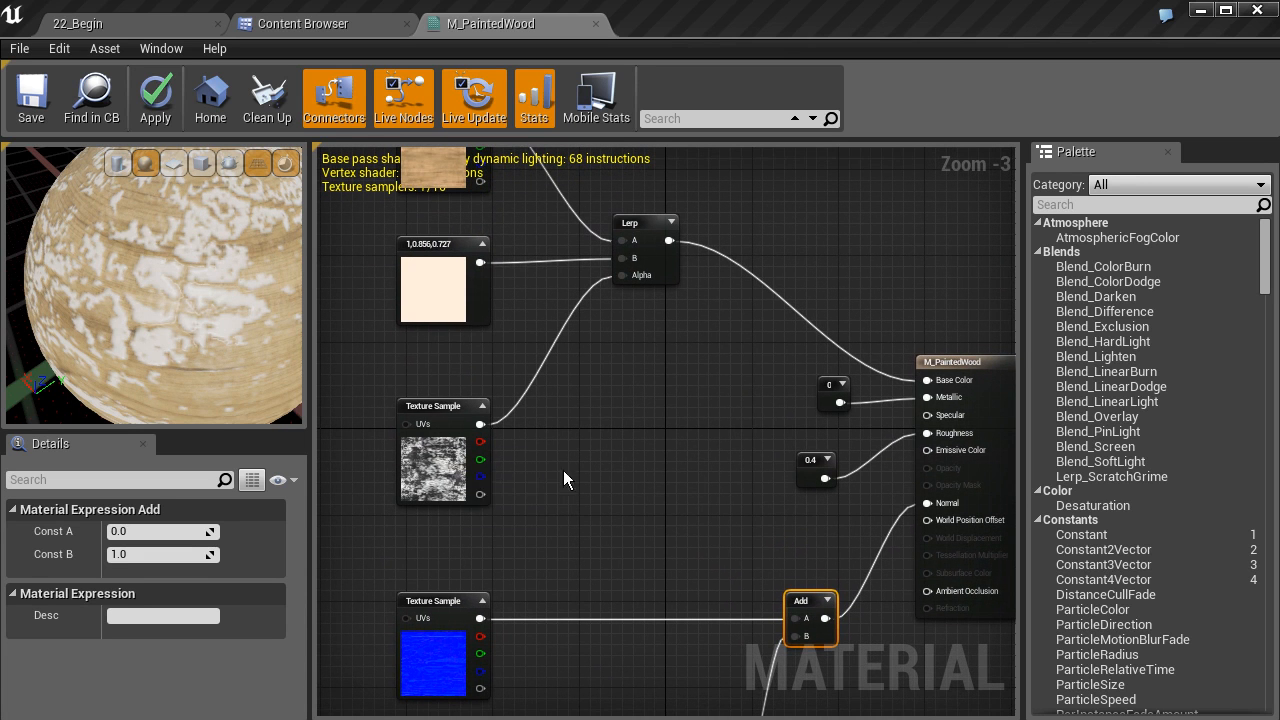
pyautogui.click(812, 478)
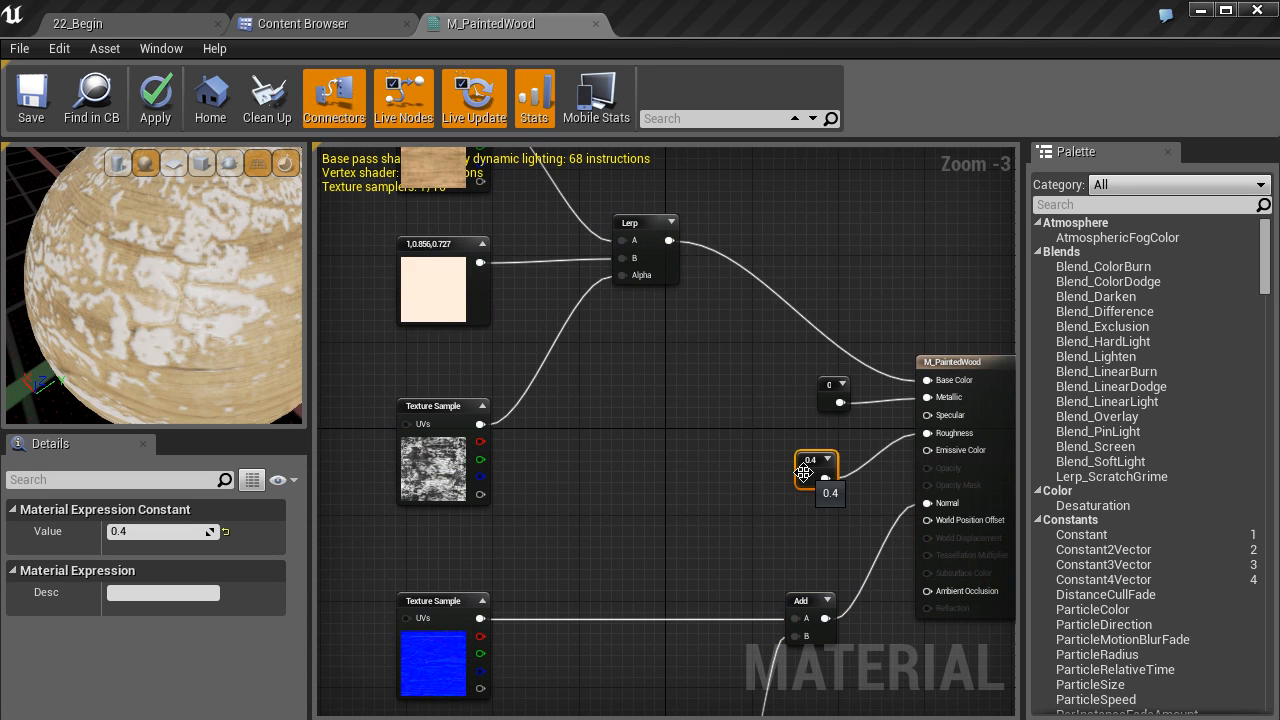
pyautogui.press('Delete')
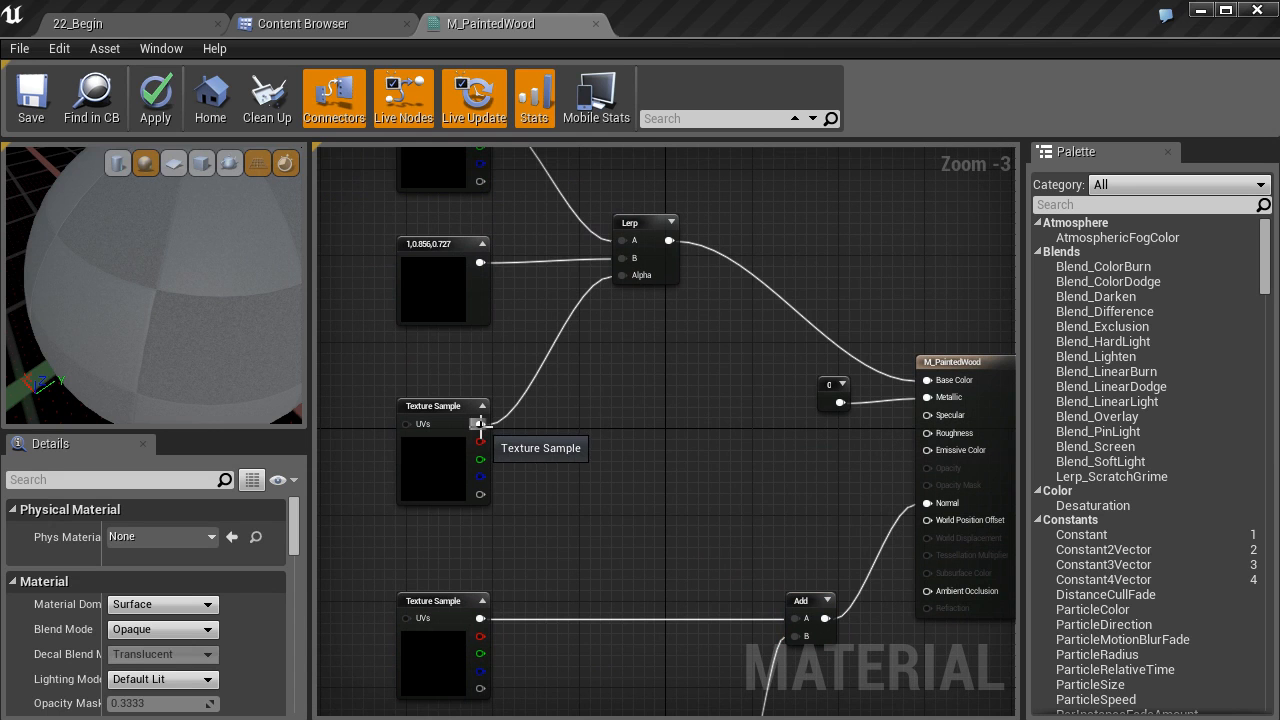
# Connect the cracked paint mask texture's output to Roughness and nudge the texture node into place
pyautogui.moveTo(480, 424); pyautogui.dragTo(922, 432)
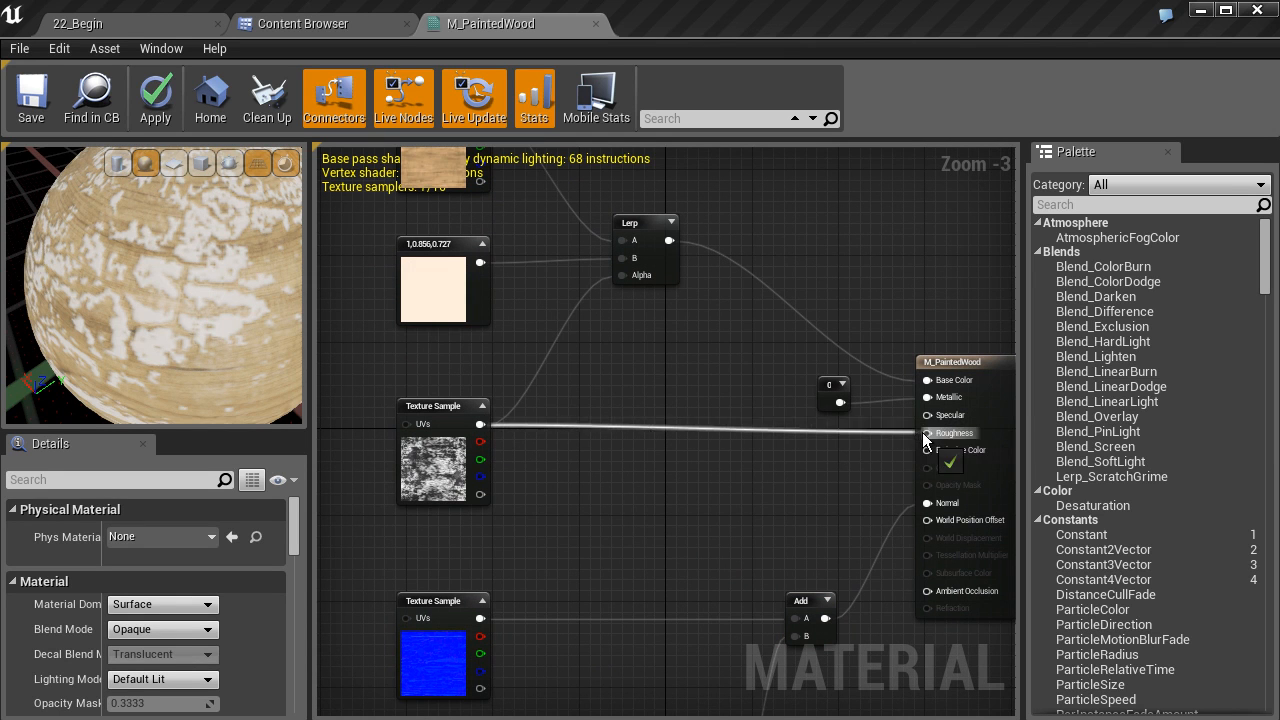
pyautogui.moveTo(219, 335); pyautogui.dragTo(185, 238)
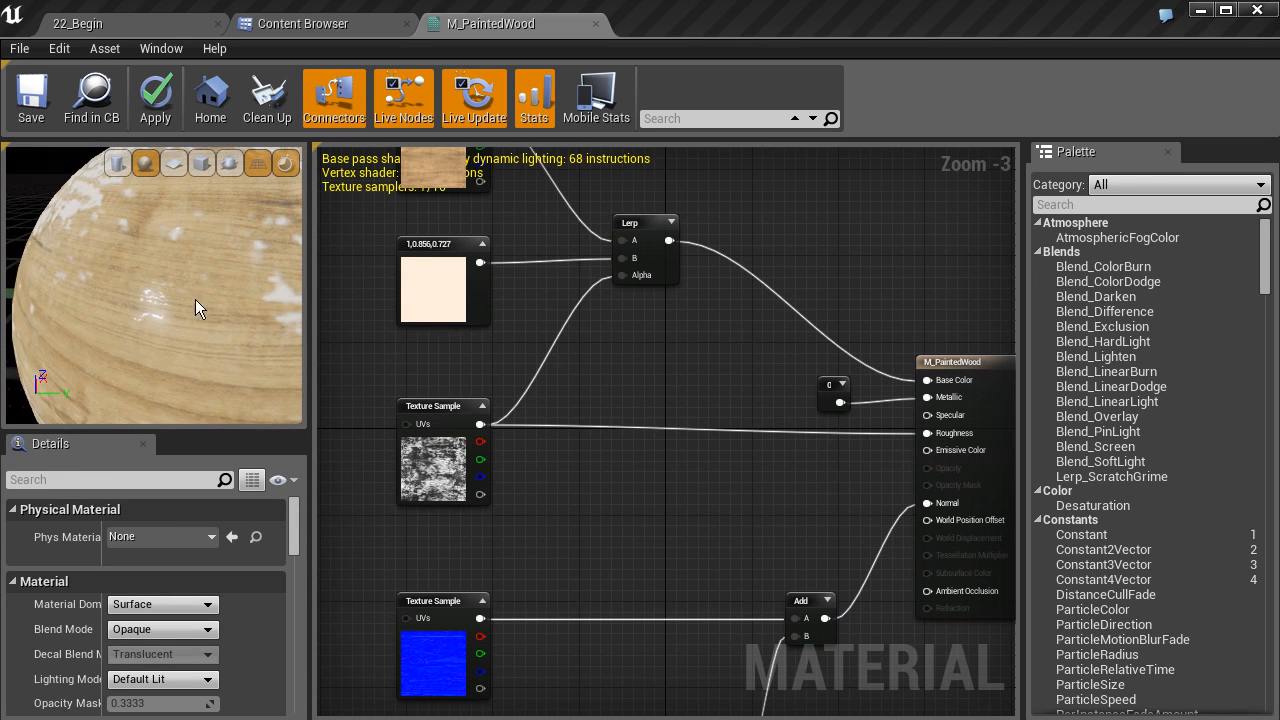
pyautogui.moveTo(184, 318); pyautogui.dragTo(178, 350)
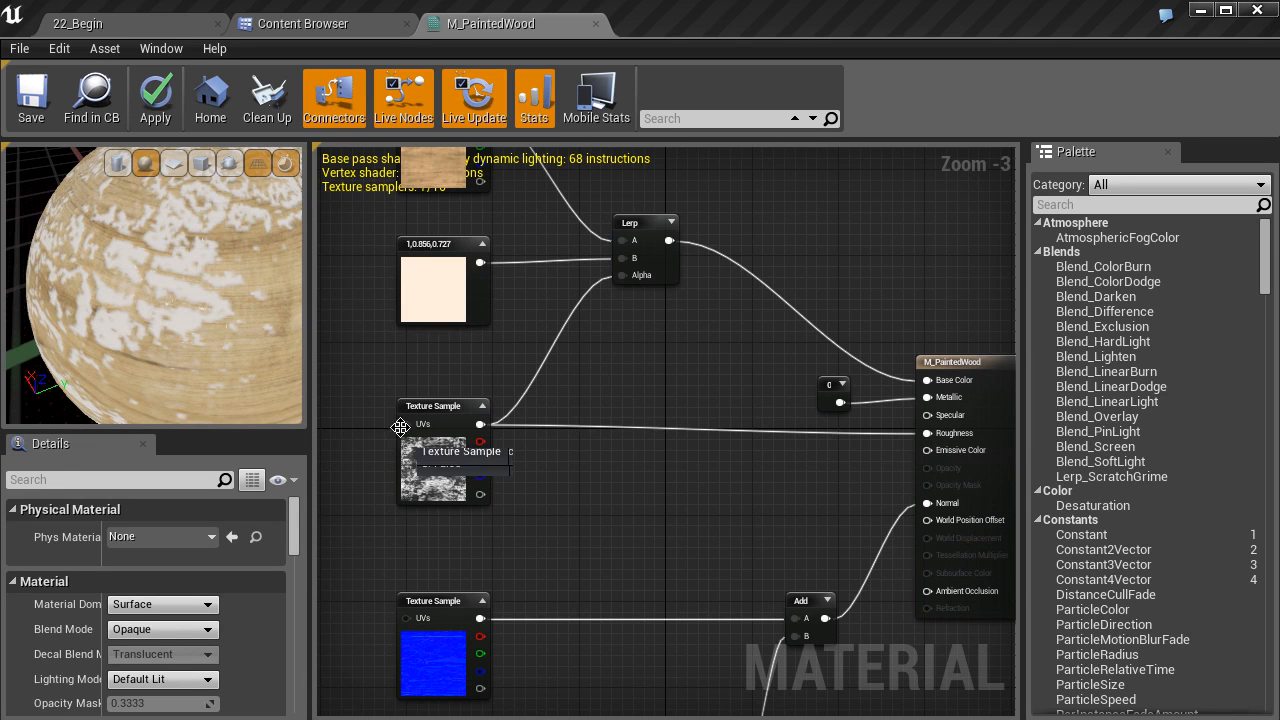
pyautogui.moveTo(442, 408); pyautogui.dragTo(429, 418)
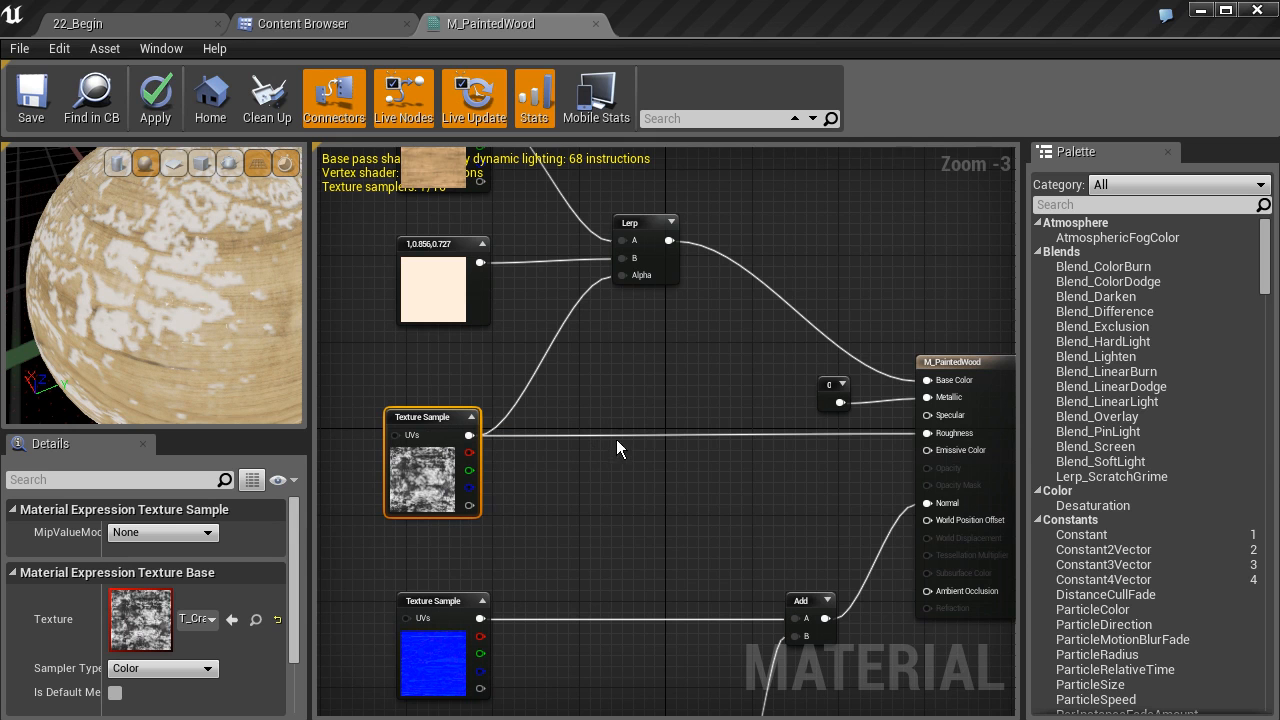
# Insert a OneMinus node between the cracked paint mask texture and Roughness to invert it
pyautogui.rightClick(612, 589)
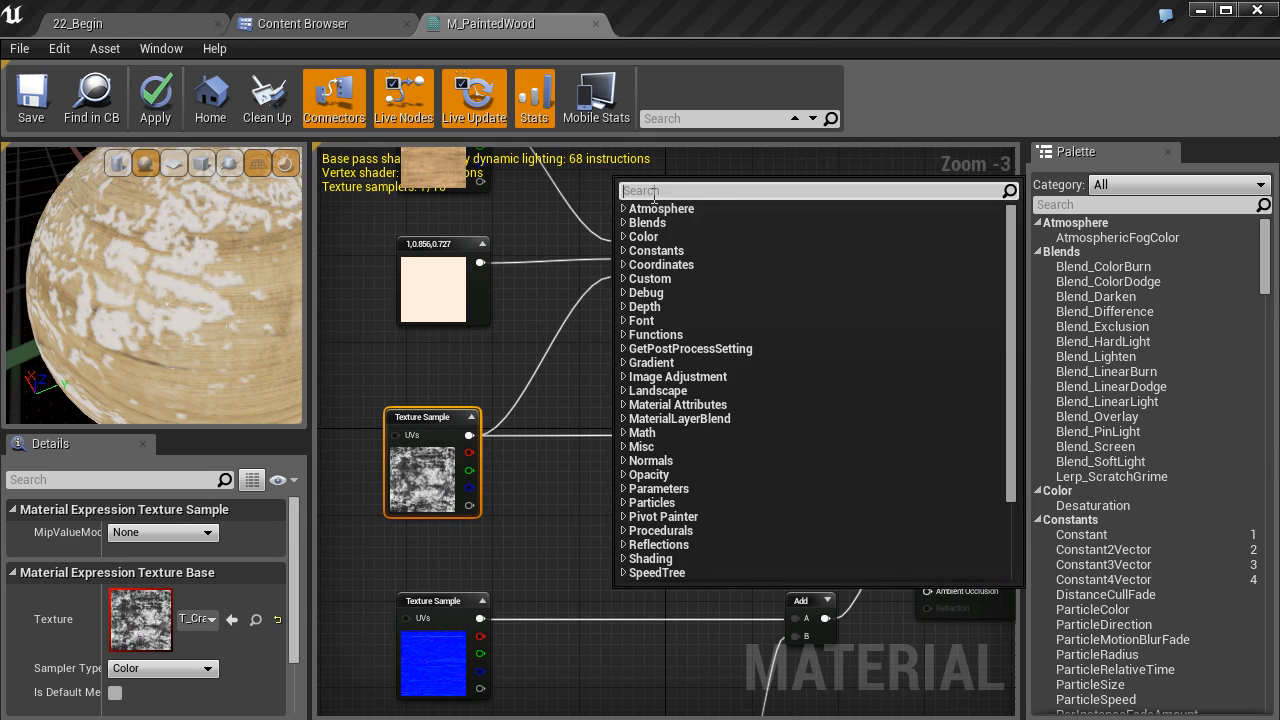
pyautogui.write('one')
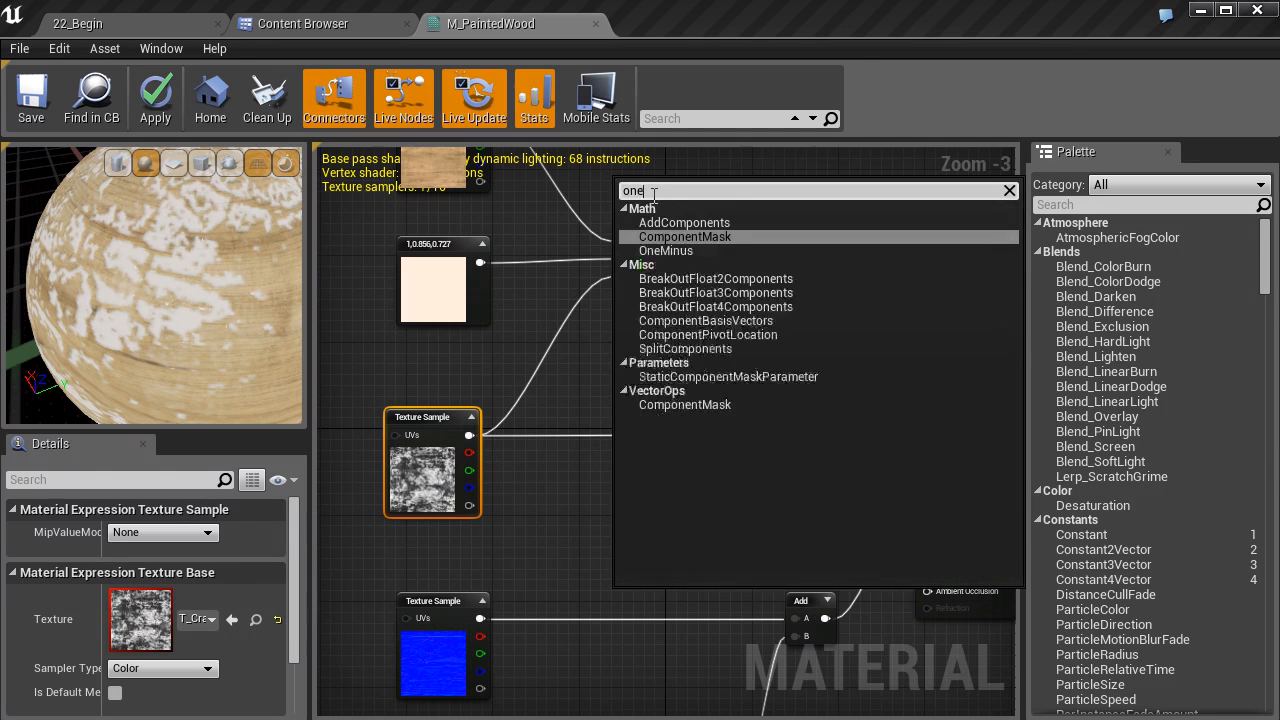
pyautogui.click(666, 250)
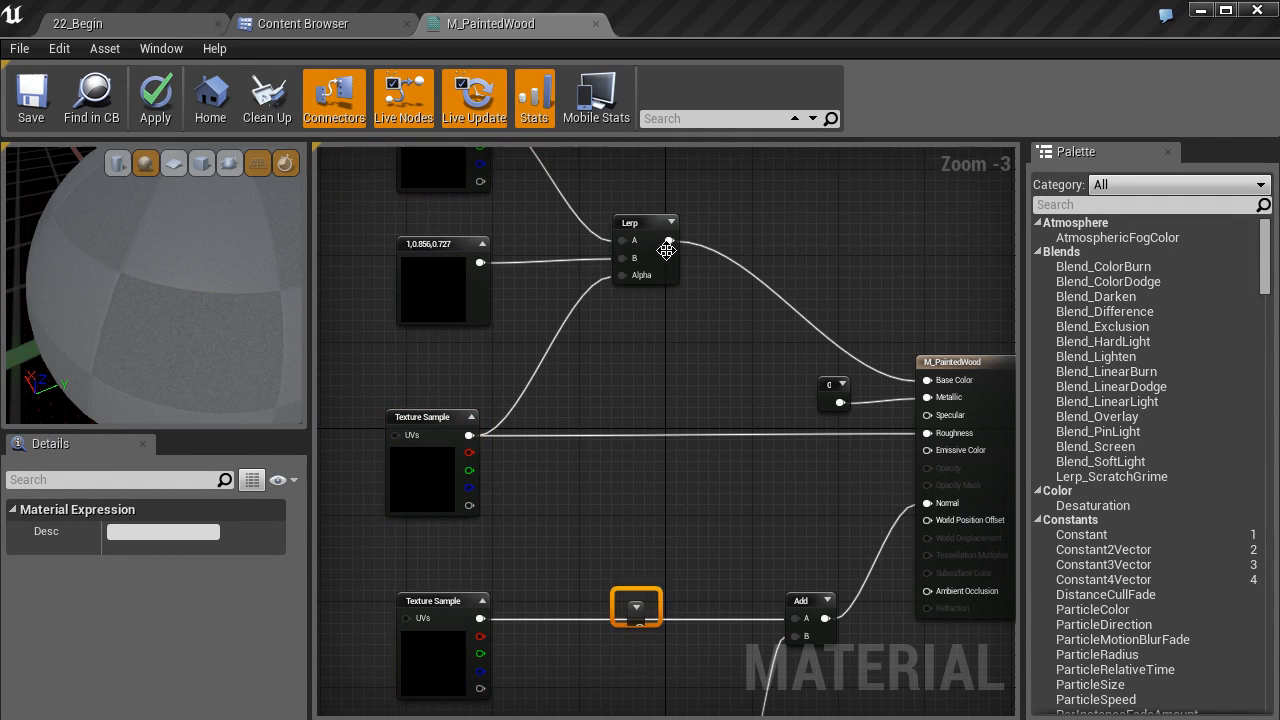
pyautogui.moveTo(624, 600); pyautogui.dragTo(615, 446)
pyautogui.moveTo(469, 435); pyautogui.dragTo(926, 433)
pyautogui.moveTo(620, 449); pyautogui.dragTo(631, 418)
pyautogui.moveTo(250, 316); pyautogui.dragTo(188, 308)
pyautogui.scroll(4, 190, 307)
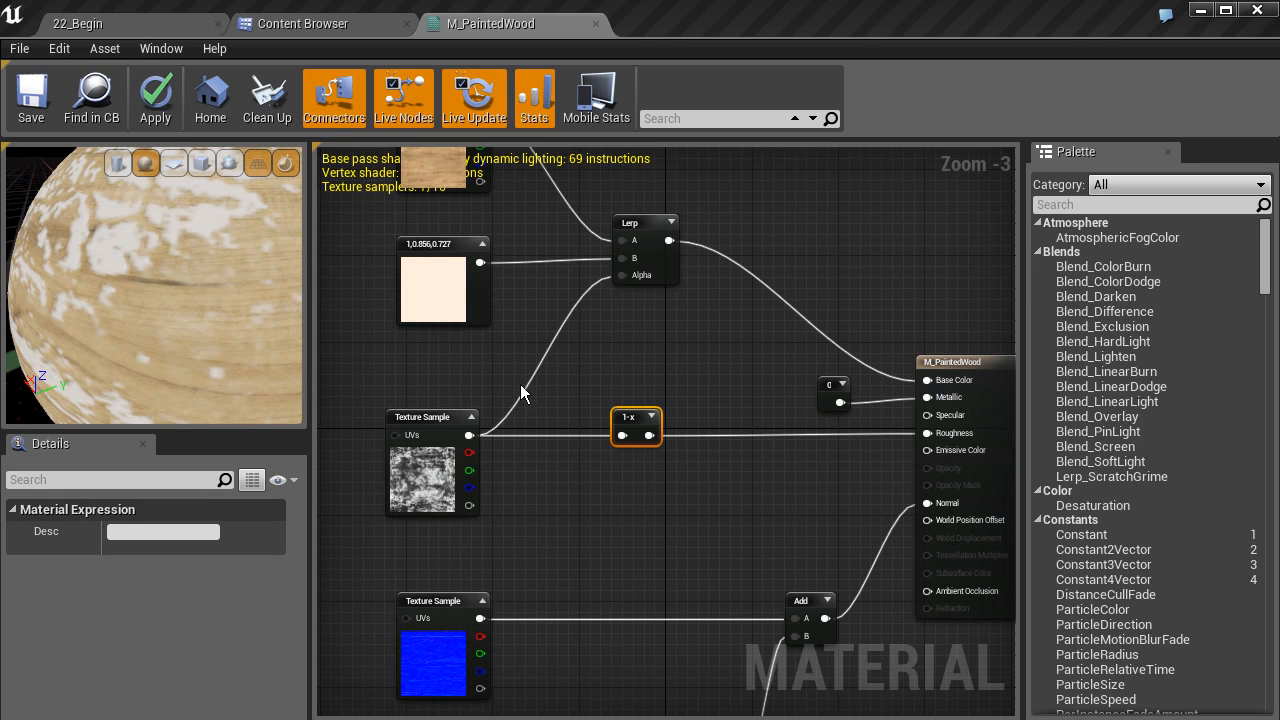
pyautogui.scroll(-2, 528, 388)
pyautogui.moveTo(586, 453); pyautogui.dragTo(650, 424, button='right')
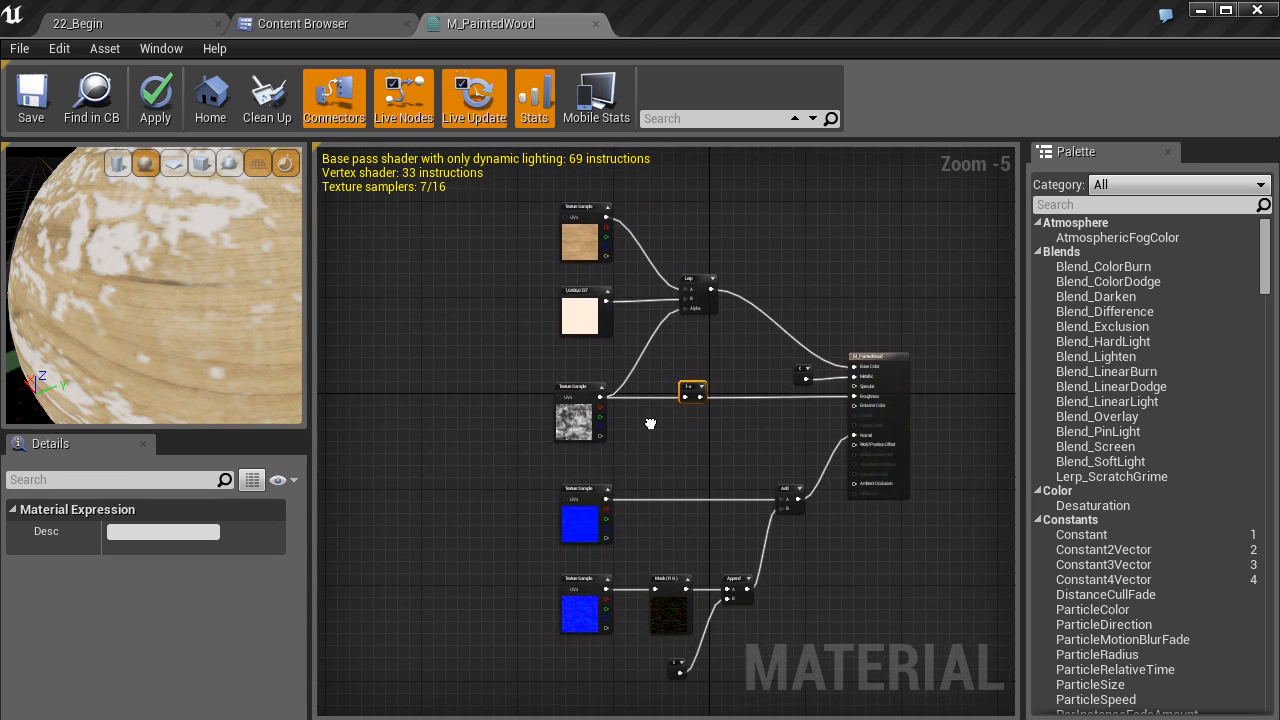
pyautogui.moveTo(185, 302); pyautogui.dragTo(161, 296, button='right')
pyautogui.moveTo(161, 296); pyautogui.dragTo(76, 312)
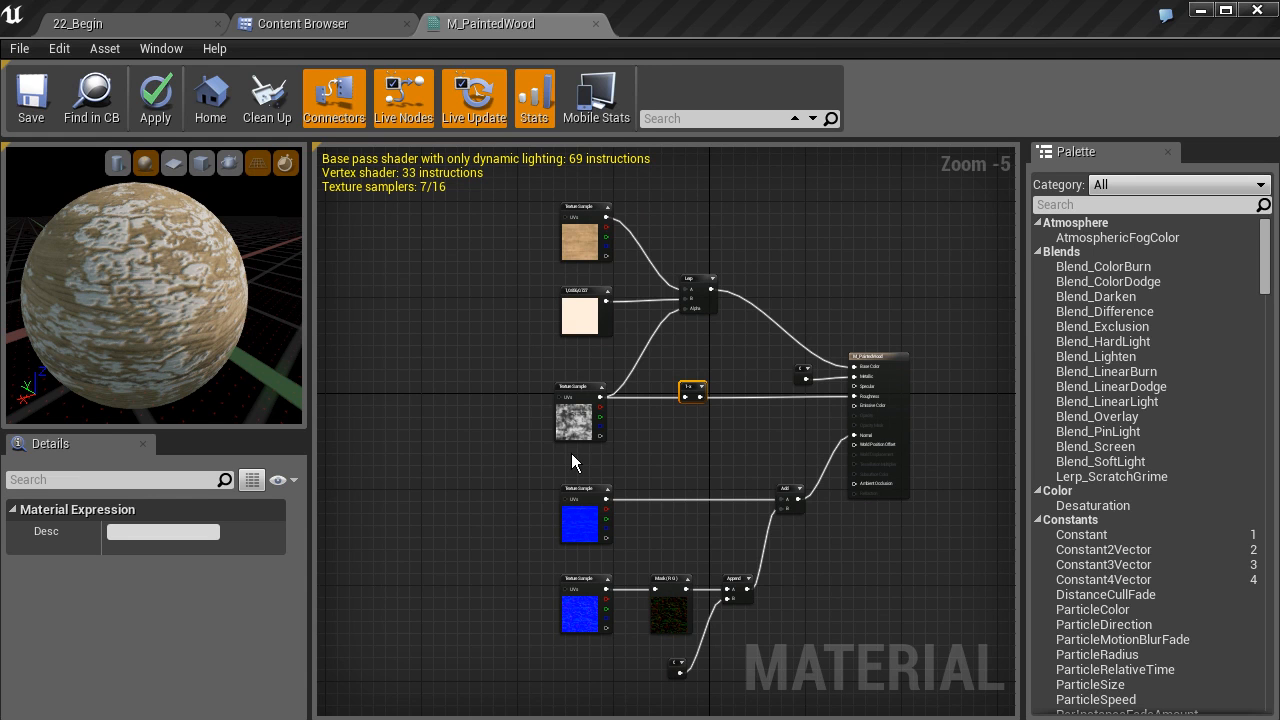
# Add a TextureCoordinate node and connect it to the UVs of both cracked paint texture samples
pyautogui.rightClick(448, 416)
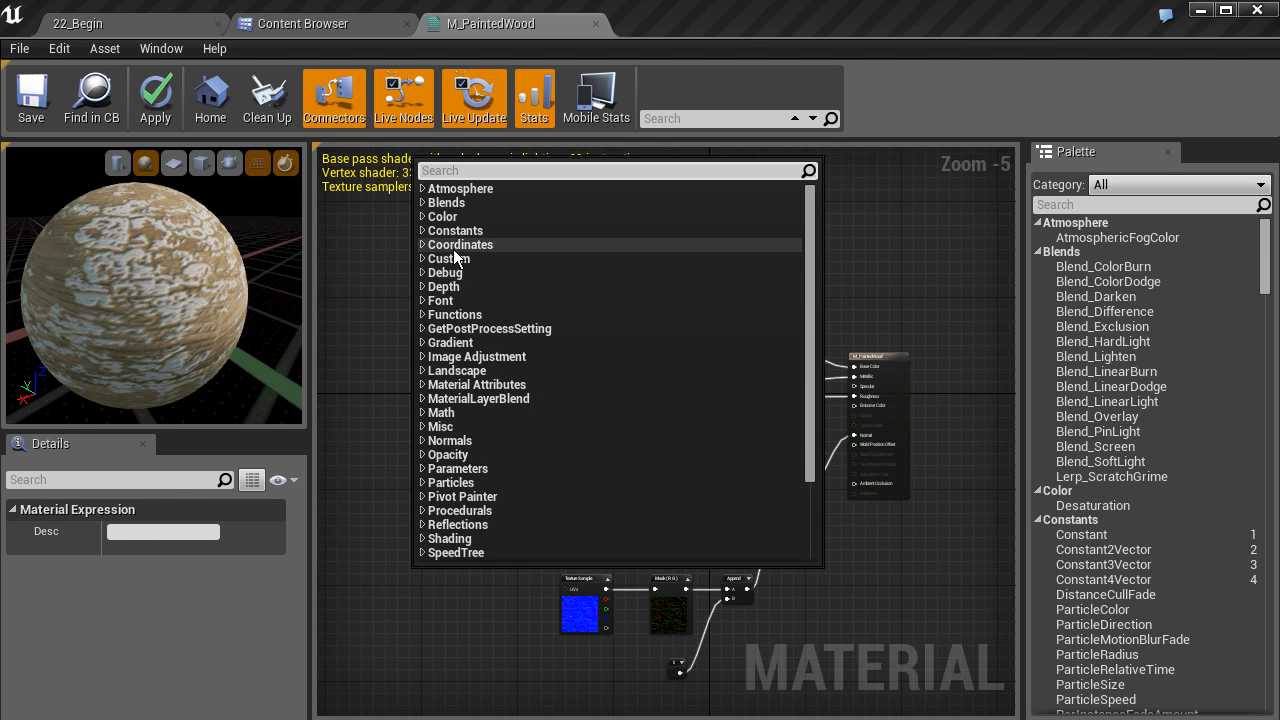
pyautogui.click(423, 245)
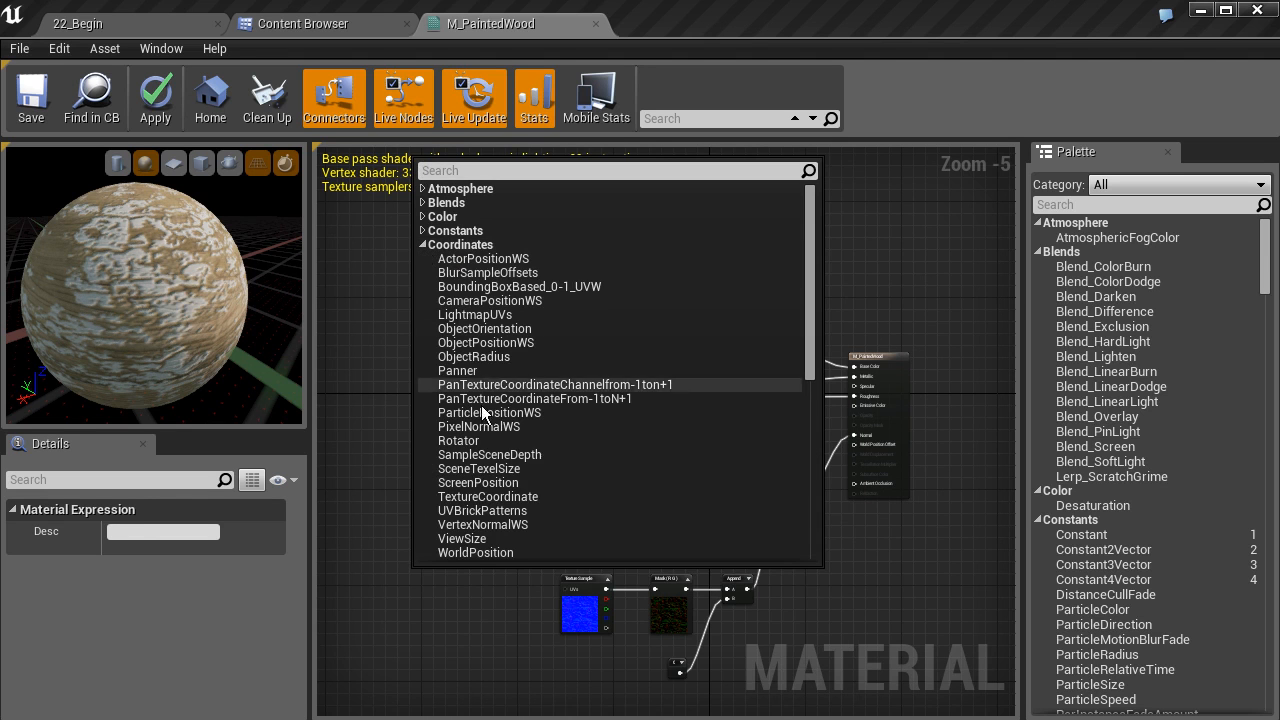
pyautogui.click(489, 497)
pyautogui.moveTo(438, 578); pyautogui.dragTo(637, 368)
pyautogui.scroll(3, 486, 430)
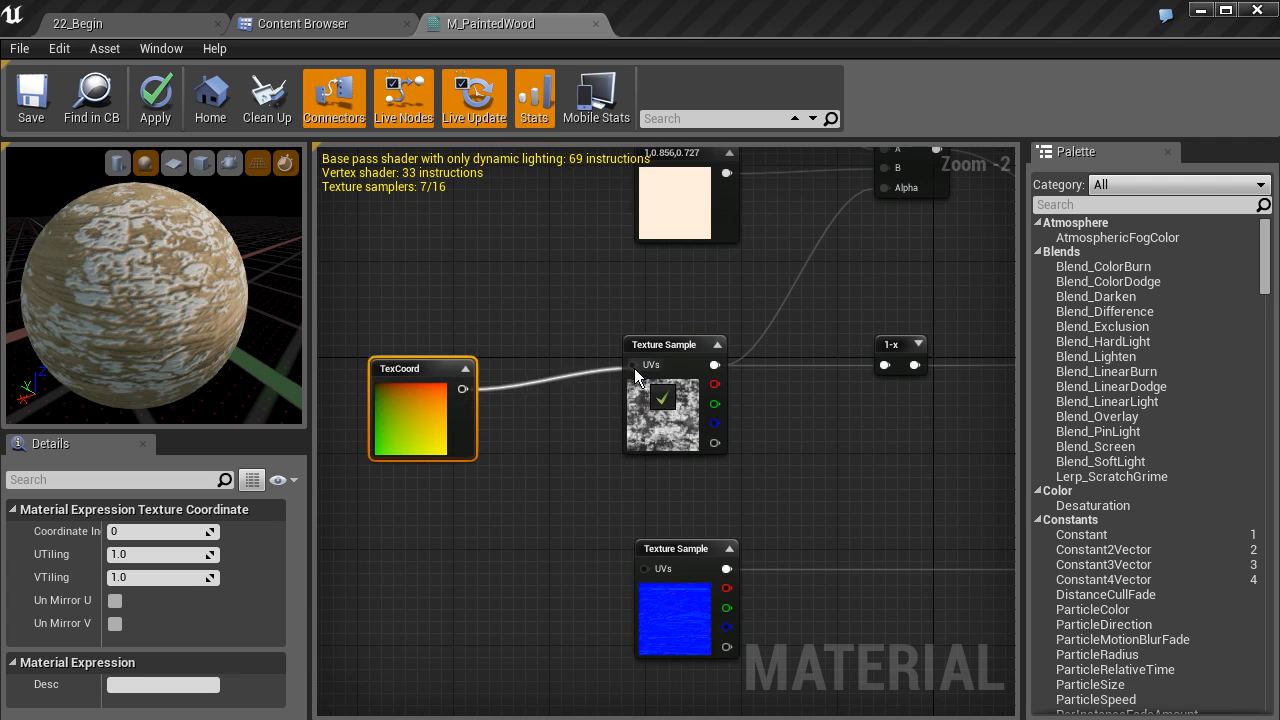
pyautogui.moveTo(428, 384); pyautogui.dragTo(426, 345)
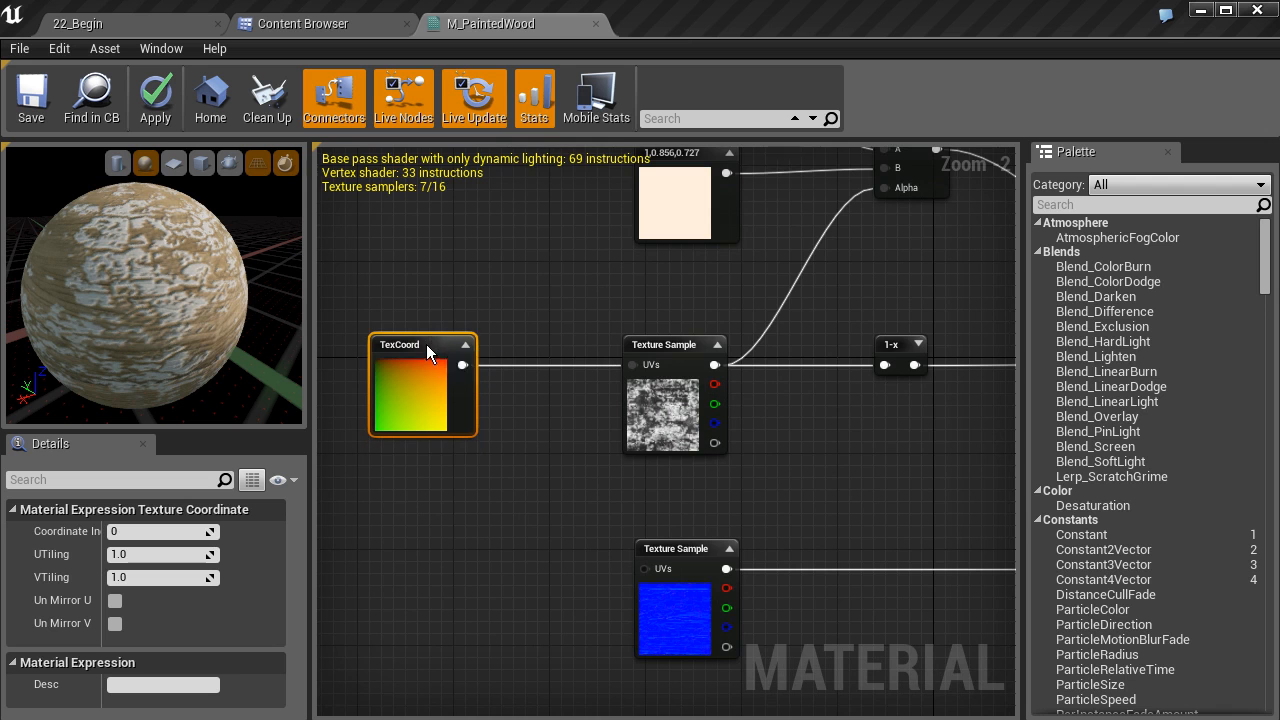
pyautogui.scroll(-1, 467, 413)
pyautogui.moveTo(433, 249); pyautogui.dragTo(595, 595)
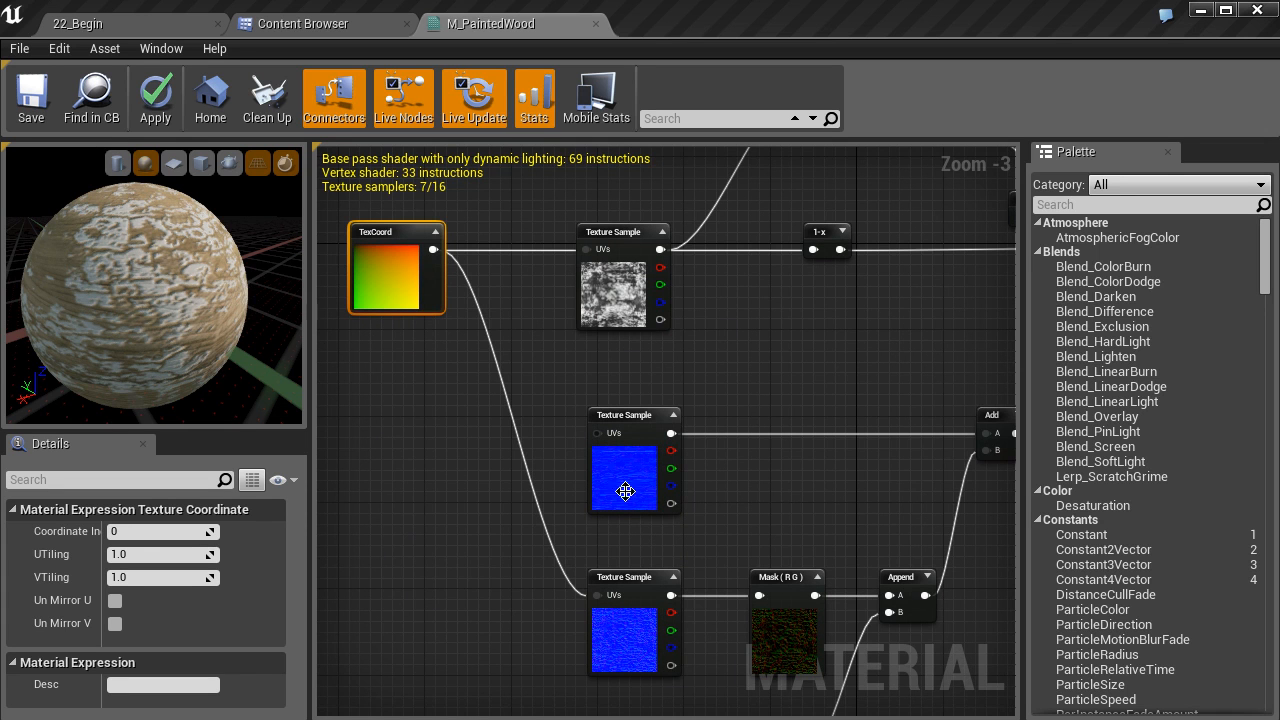
pyautogui.moveTo(471, 364); pyautogui.dragTo(556, 436, button='right')
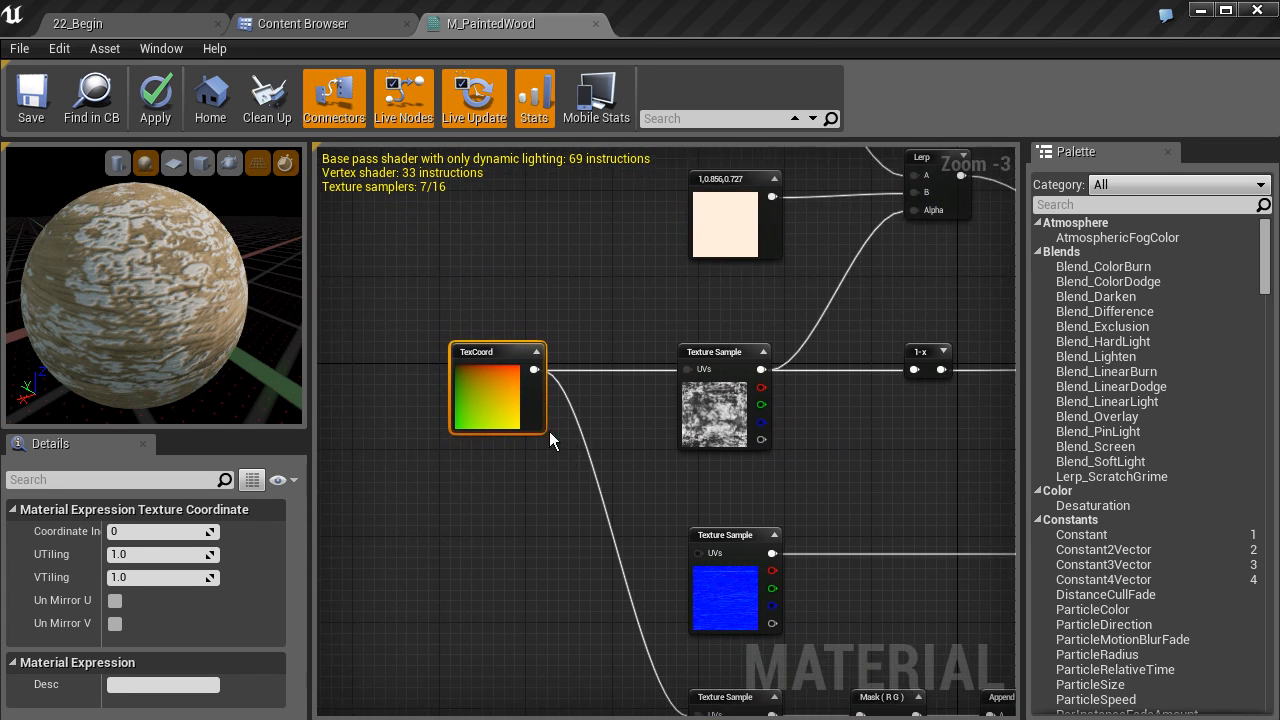
pyautogui.scroll(1, 532, 421)
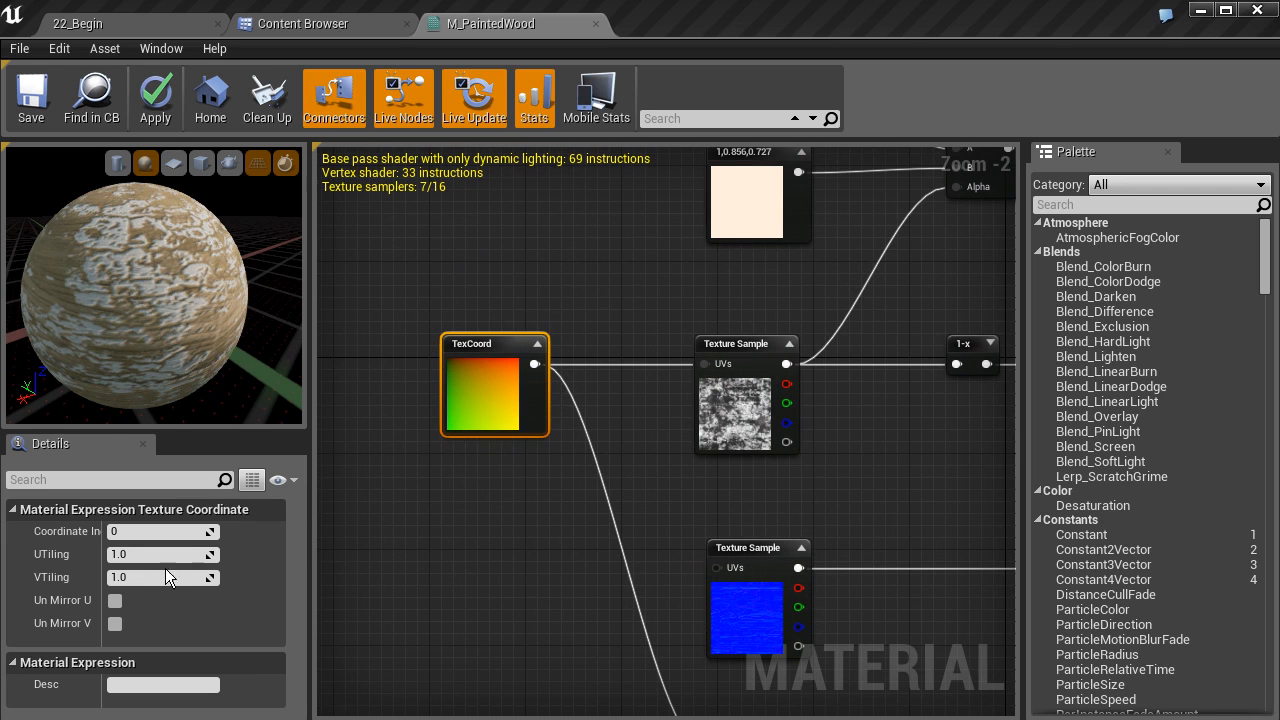
# Set the TexCoord node's UTiling and VTiling to 2
pyautogui.click(128, 576)
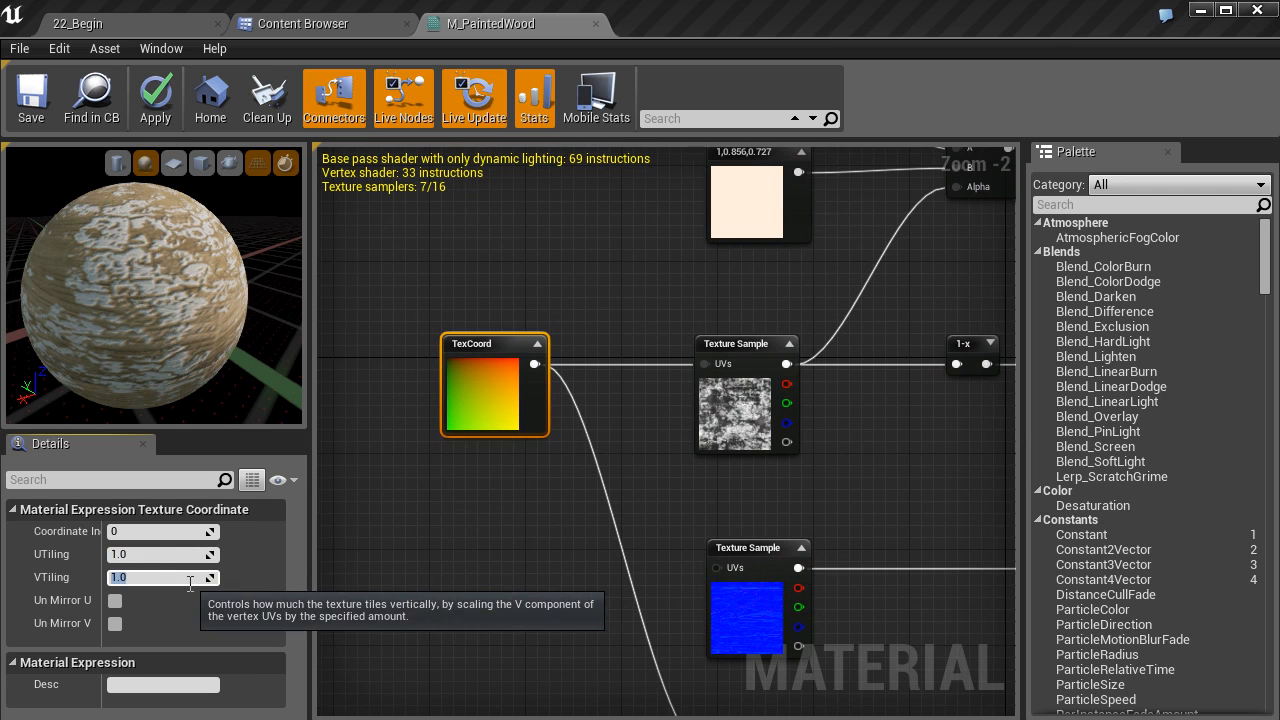
pyautogui.click(144, 555)
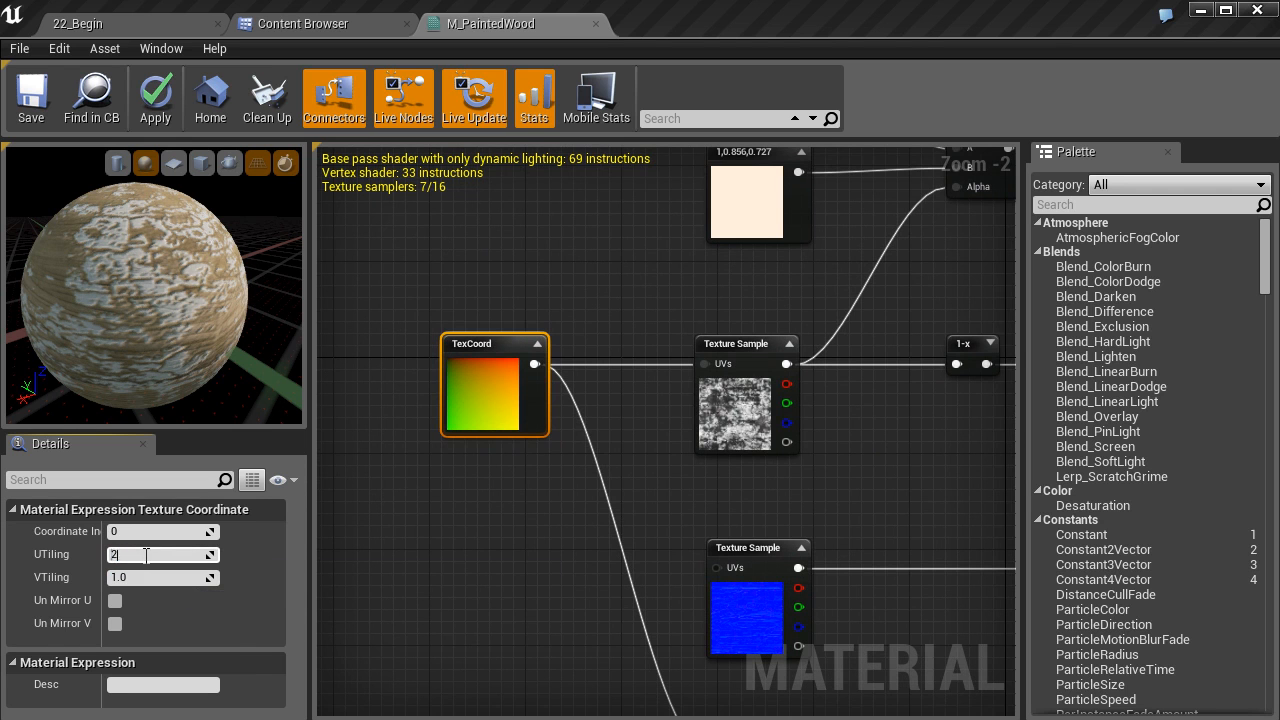
pyautogui.press('Return')
pyautogui.click(136, 577)
pyautogui.write('2')
pyautogui.press('Return')
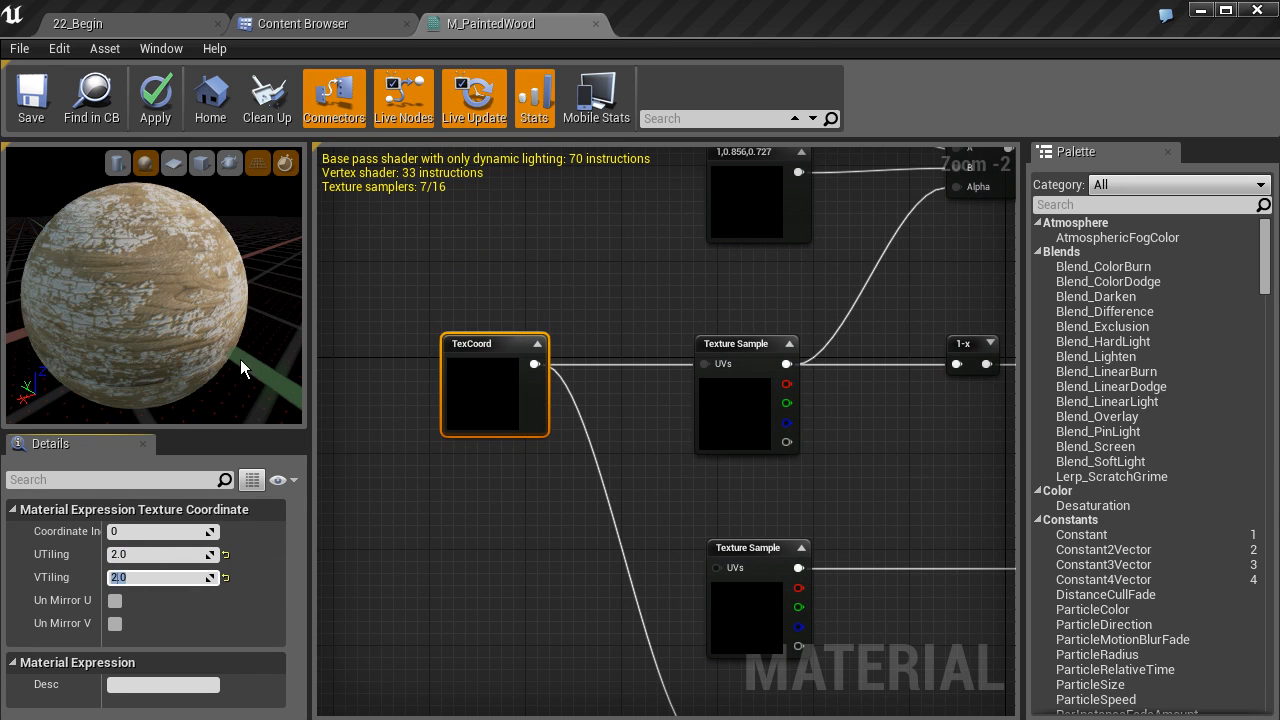
pyautogui.moveTo(150, 290)
pyautogui.mouseDown()
pyautogui.moveTo(225, 294)
pyautogui.moveTo(166, 291)
pyautogui.mouseUp()
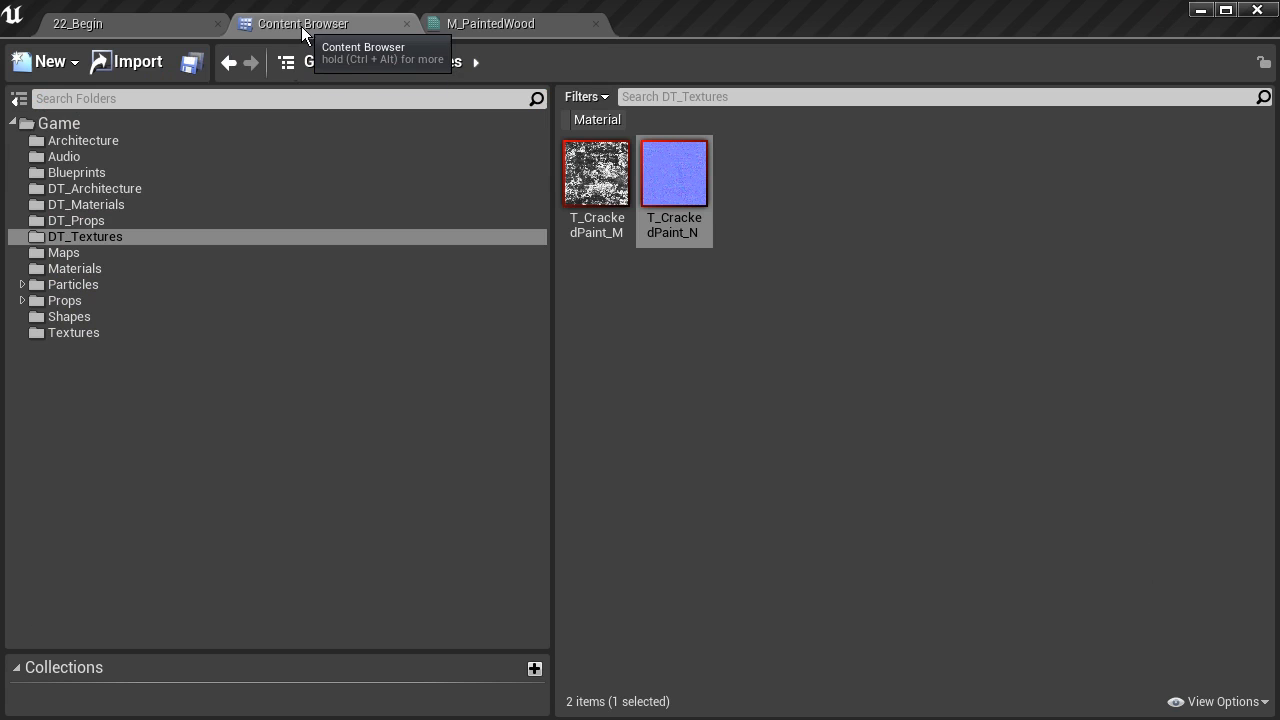
# Set the material preview mesh to SM_MatPreviewMesh_02 from the Props folder
pyautogui.click(77, 300)
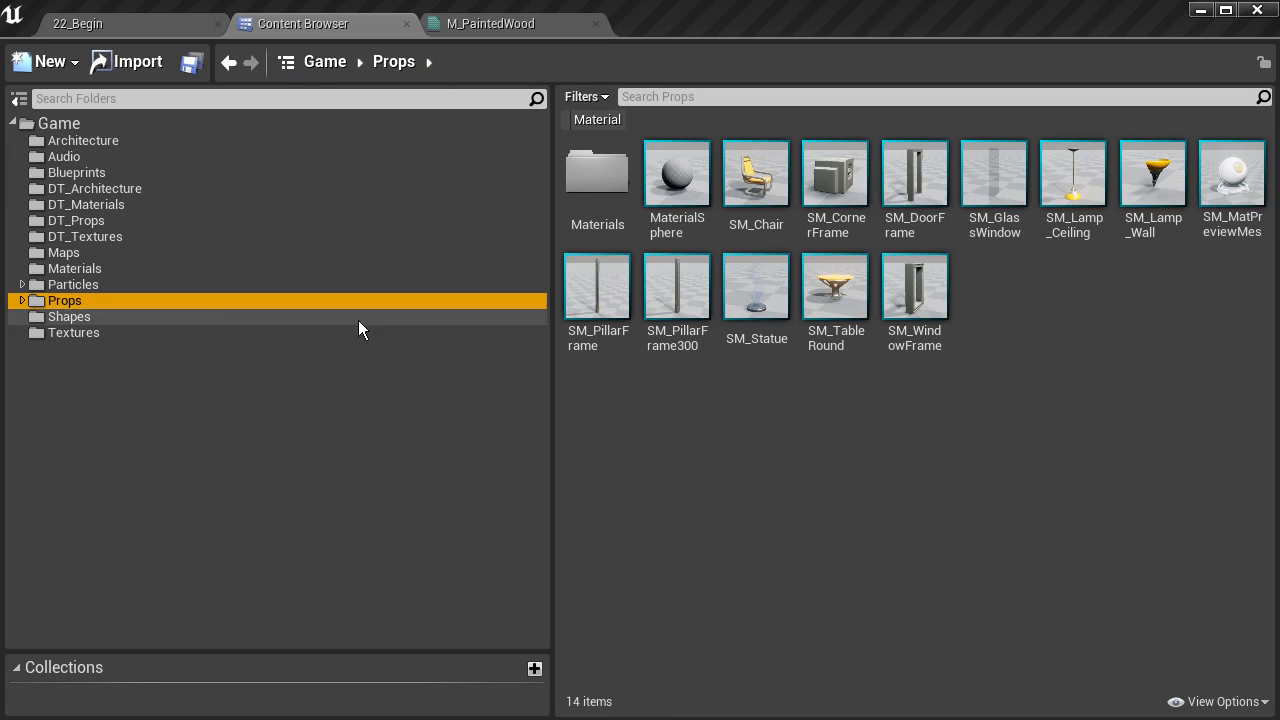
pyautogui.click(1233, 176)
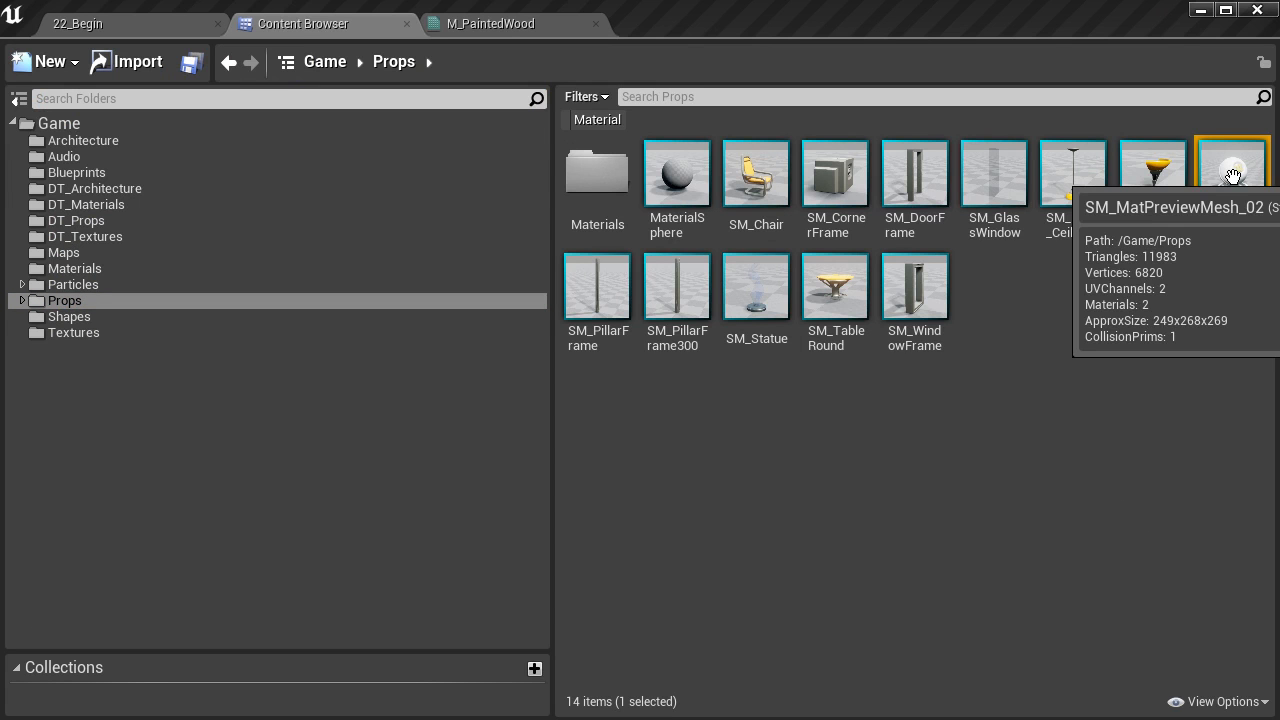
pyautogui.click(495, 30)
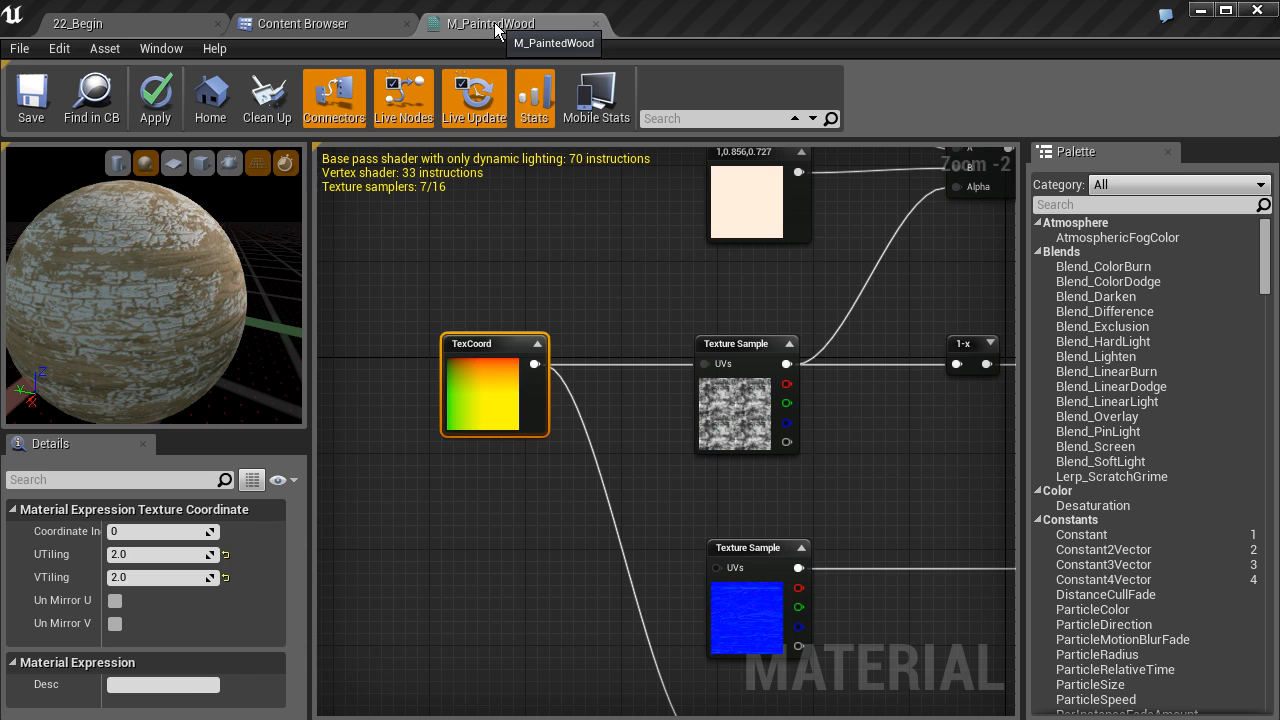
pyautogui.click(228, 163)
# Orbit the preview mesh to examine the cracked paint material
pyautogui.moveTo(209, 285); pyautogui.dragTo(221, 266, button='right')
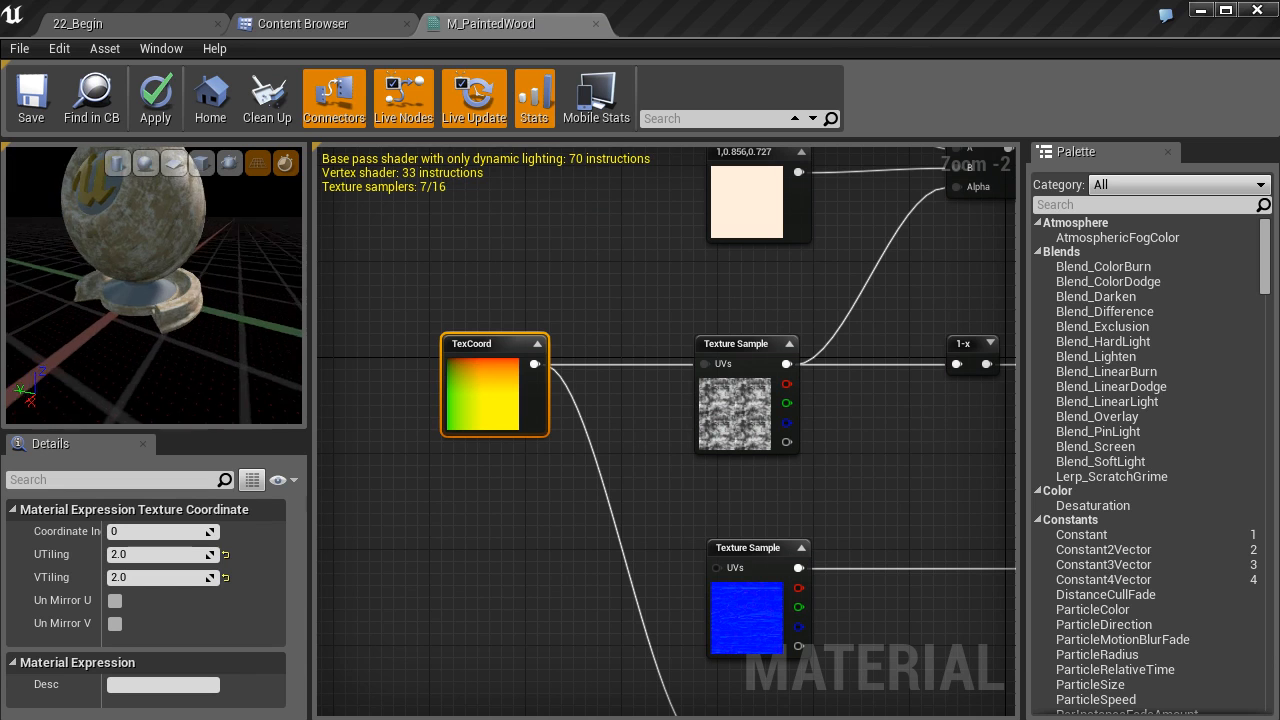
pyautogui.moveTo(219, 242); pyautogui.dragTo(258, 245)
pyautogui.moveTo(214, 229); pyautogui.dragTo(228, 209, button='right')
pyautogui.moveTo(214, 229)
pyautogui.mouseDown(button='middle')
pyautogui.moveTo(214, 248)
pyautogui.moveTo(212, 215)
pyautogui.moveTo(211, 232)
pyautogui.mouseUp(button='middle')
pyautogui.moveTo(210, 232); pyautogui.dragTo(222, 206, button='right')
pyautogui.moveTo(211, 239)
pyautogui.mouseDown()
pyautogui.moveTo(172, 238)
pyautogui.moveTo(210, 240)
pyautogui.mouseUp()
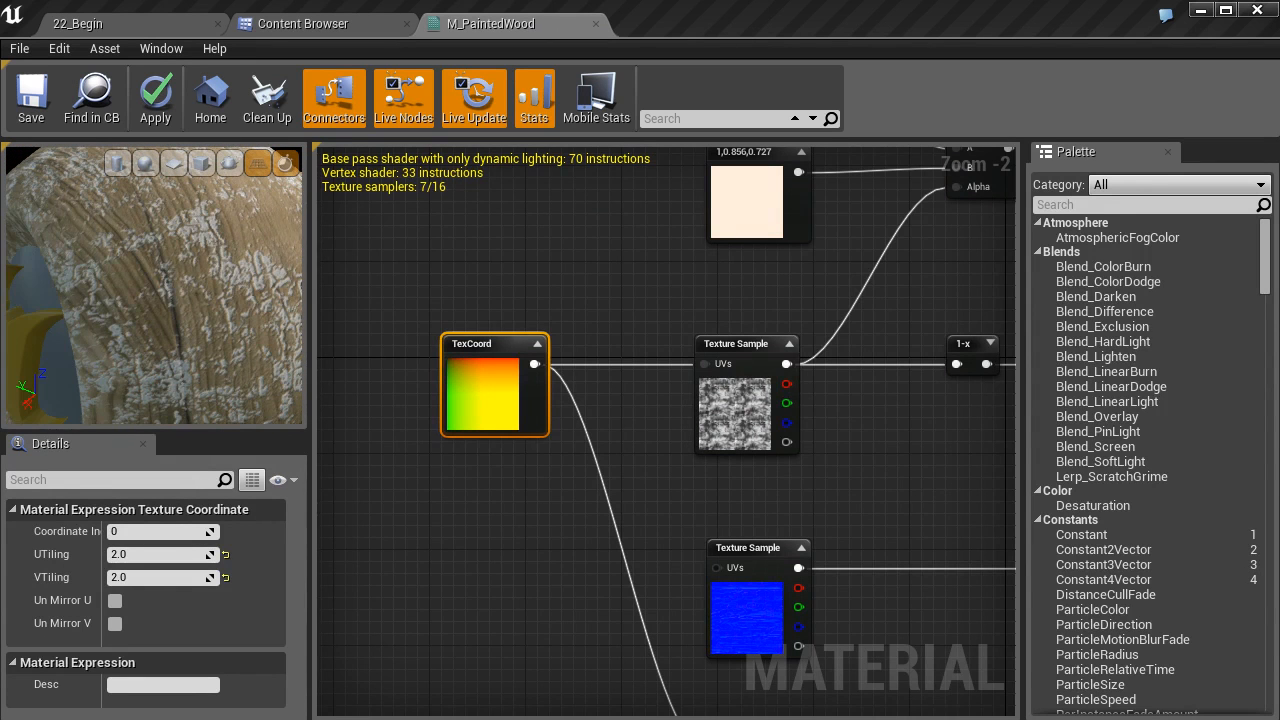
pyautogui.moveTo(170, 314); pyautogui.dragTo(125, 315)
pyautogui.moveTo(195, 297); pyautogui.dragTo(181, 301, button='right')
pyautogui.moveTo(181, 301)
pyautogui.mouseDown()
pyautogui.moveTo(230, 290)
pyautogui.moveTo(112, 302)
pyautogui.moveTo(187, 316)
pyautogui.mouseUp()
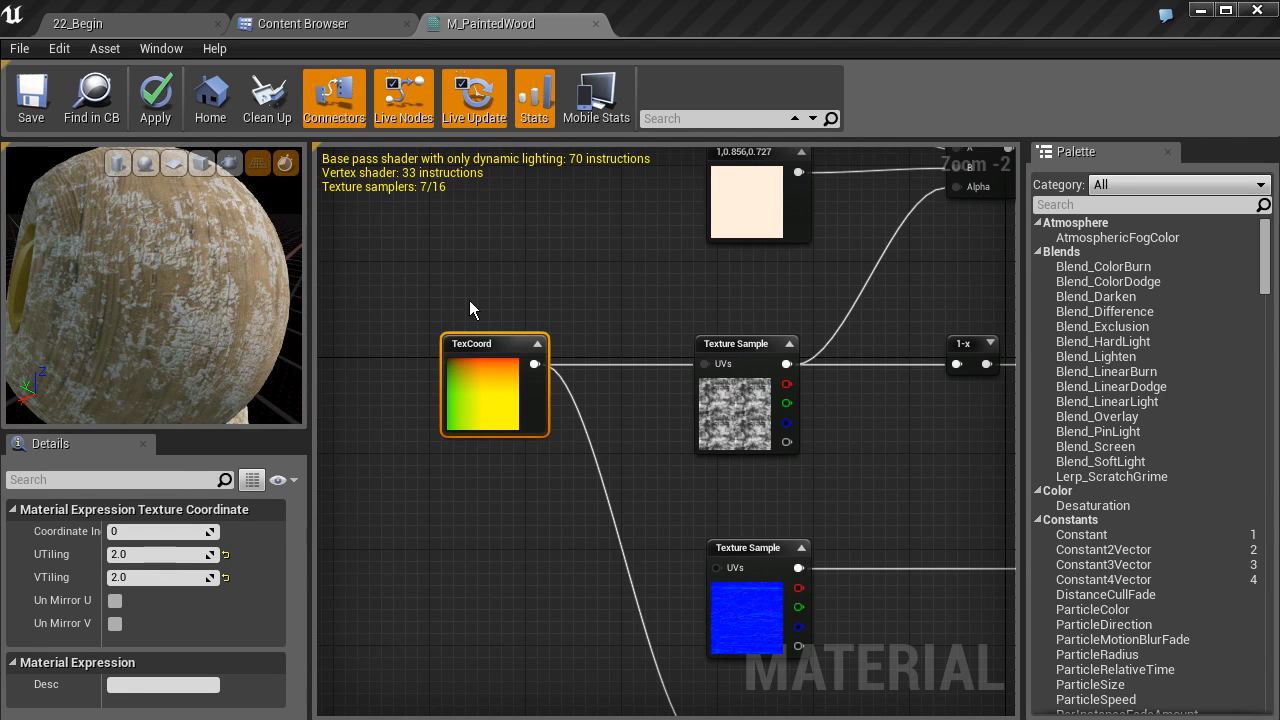
pyautogui.scroll(-3, 453, 377)
pyautogui.moveTo(512, 397)
pyautogui.mouseDown(button='right')
pyautogui.moveTo(512, 415)
pyautogui.moveTo(513, 382)
pyautogui.mouseUp(button='right')
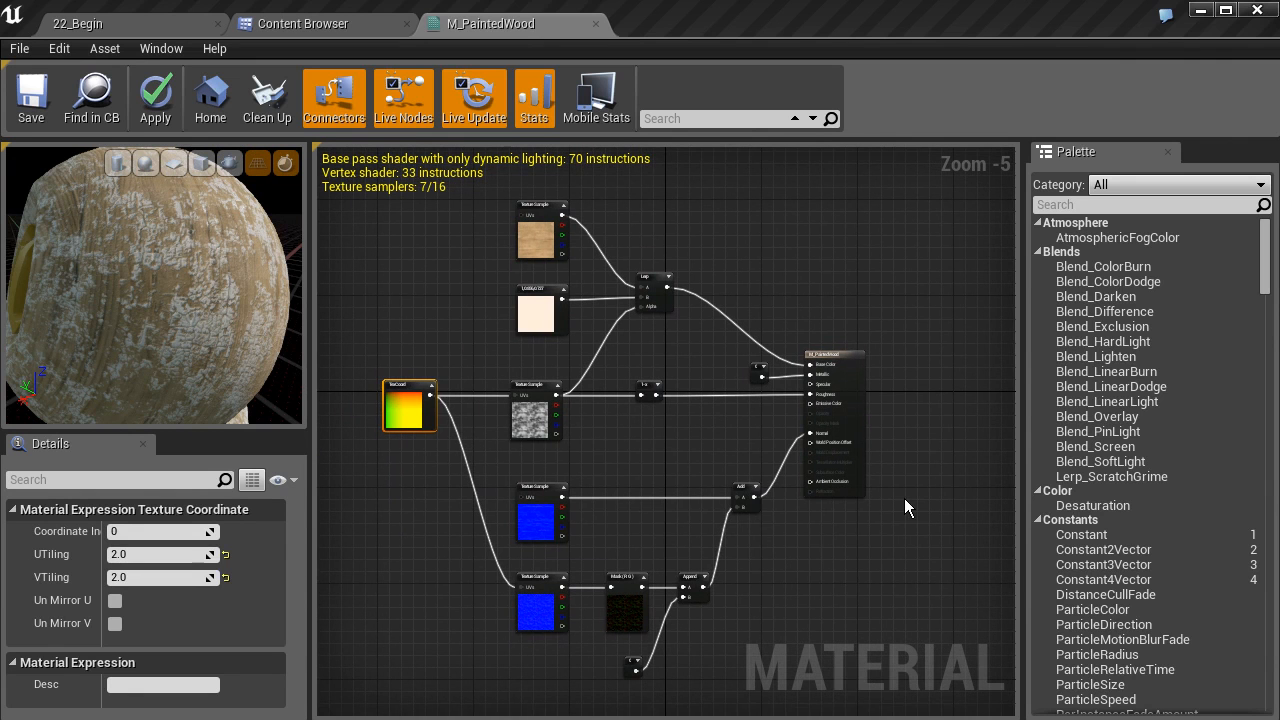